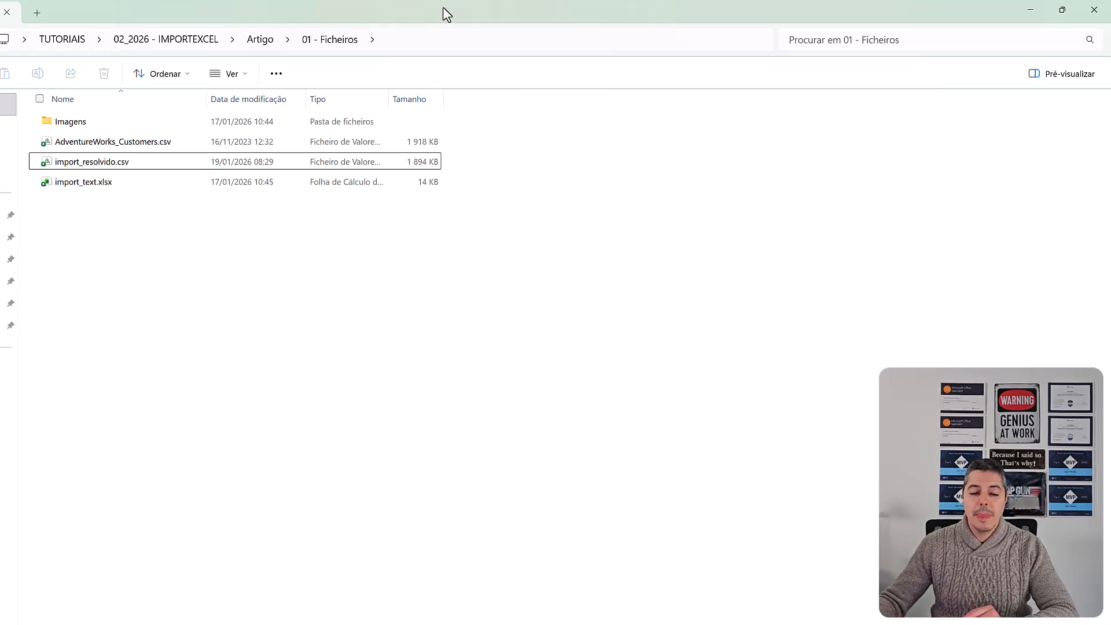
- Open AdventureWorks_Customers.csv from the 01 - Ficheiros folder in Excel and maximise its window
{"action": "left_click", "coordinate": [138, 146]}
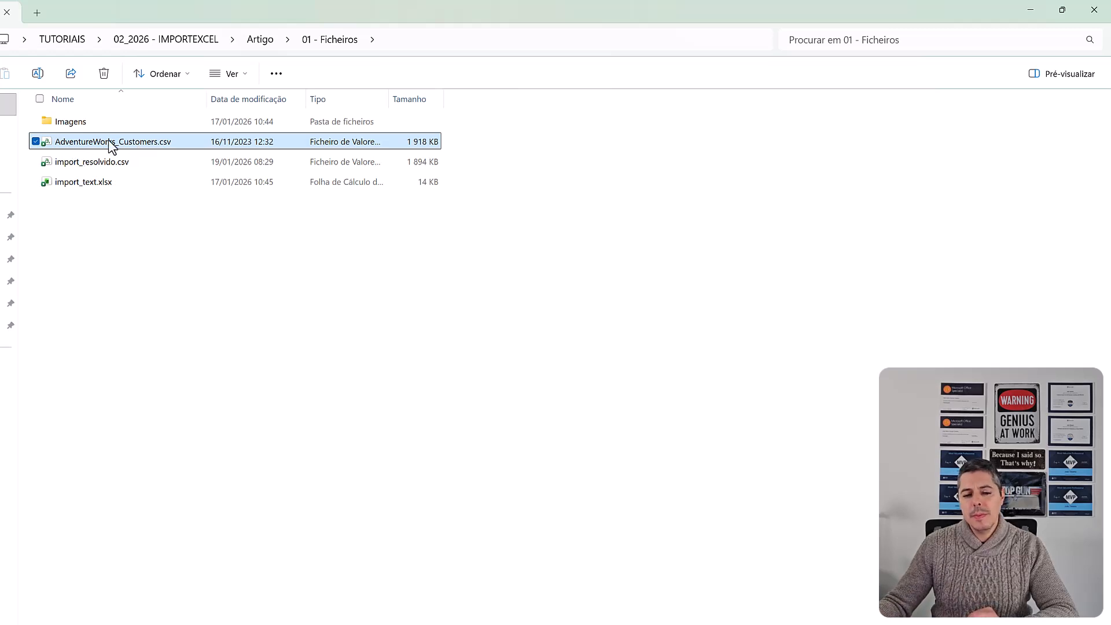
{"action": "mouse_move", "coordinate": [107, 146]}
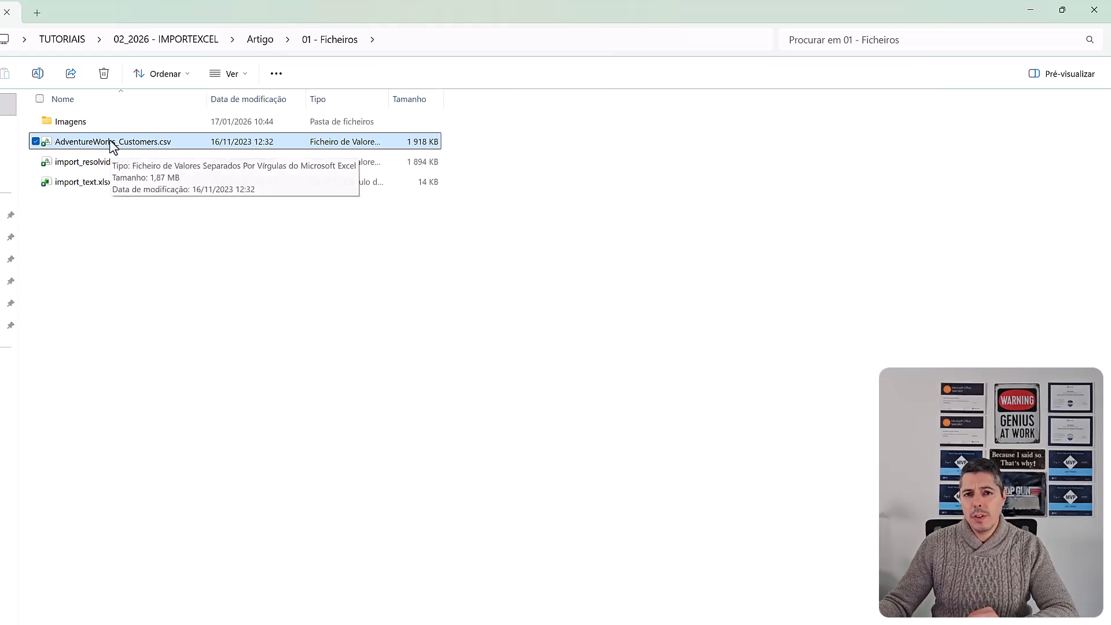
{"action": "double_click", "coordinate": [114, 144]}
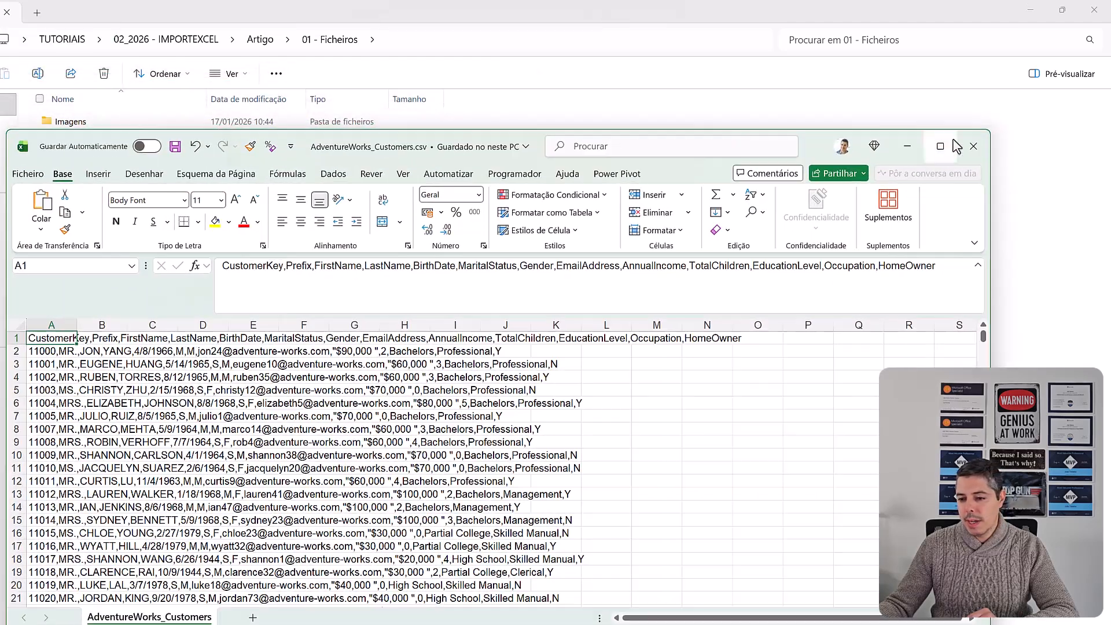
{"action": "left_click", "coordinate": [953, 145]}
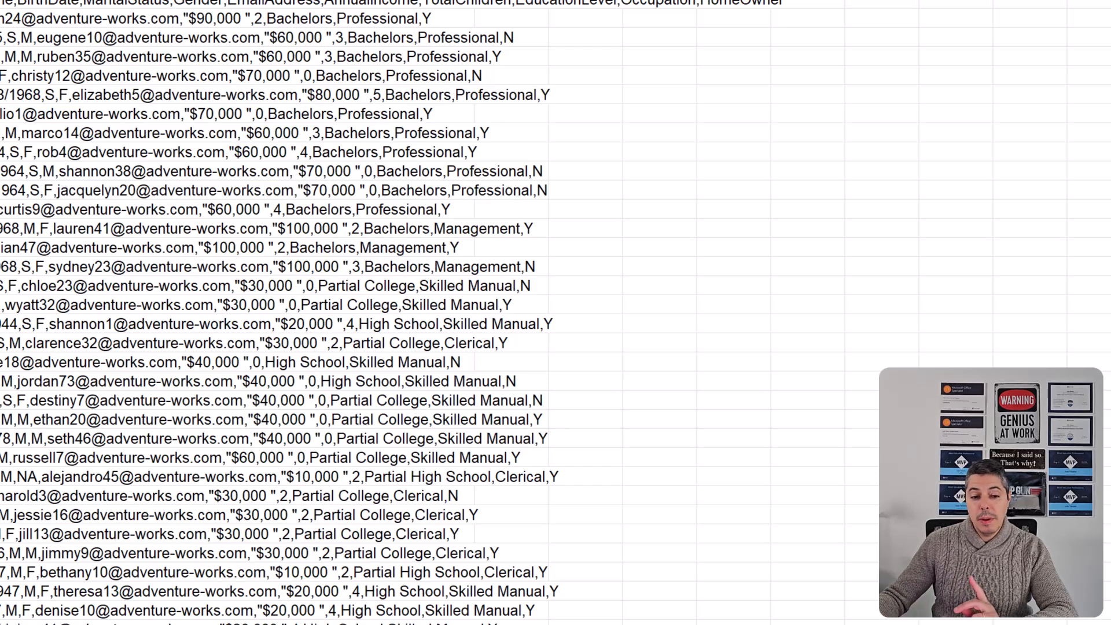
- Autofit column A to its text and select all of its data from A1 to the last filled row
{"action": "double_click", "coordinate": [0, 0]}
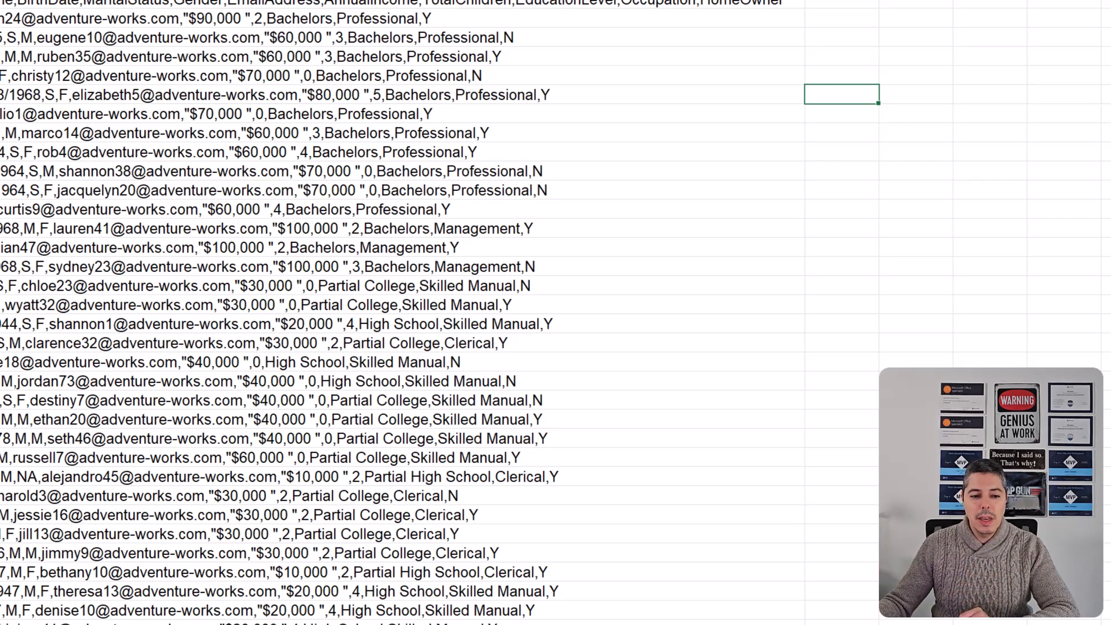
{"action": "key", "text": "ctrl+Home"}
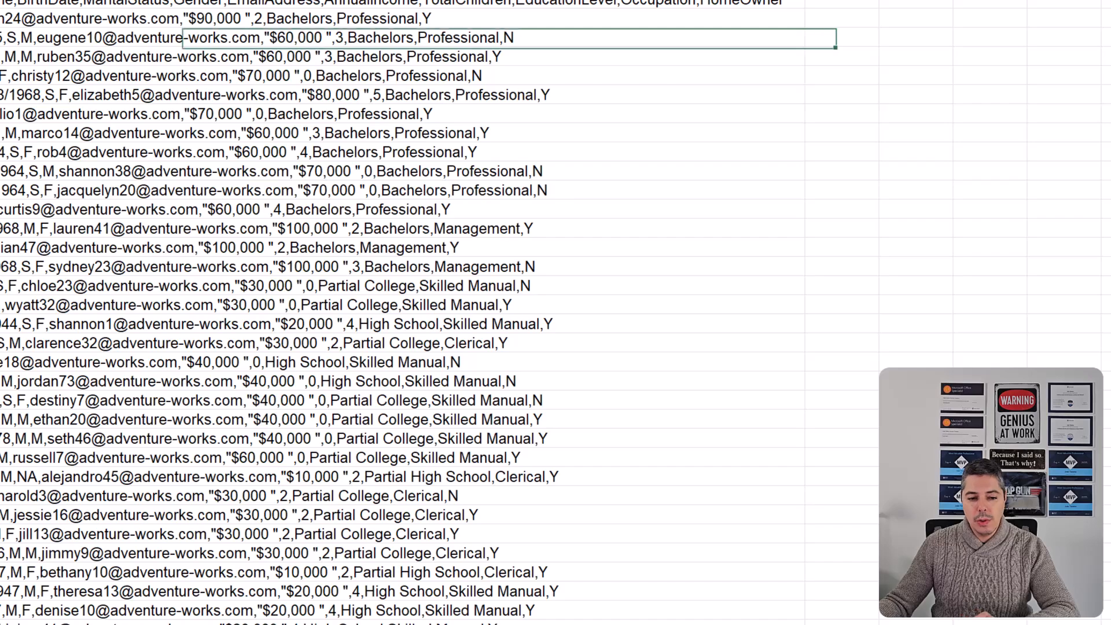
{"action": "key", "text": "ctrl+shift+Down"}
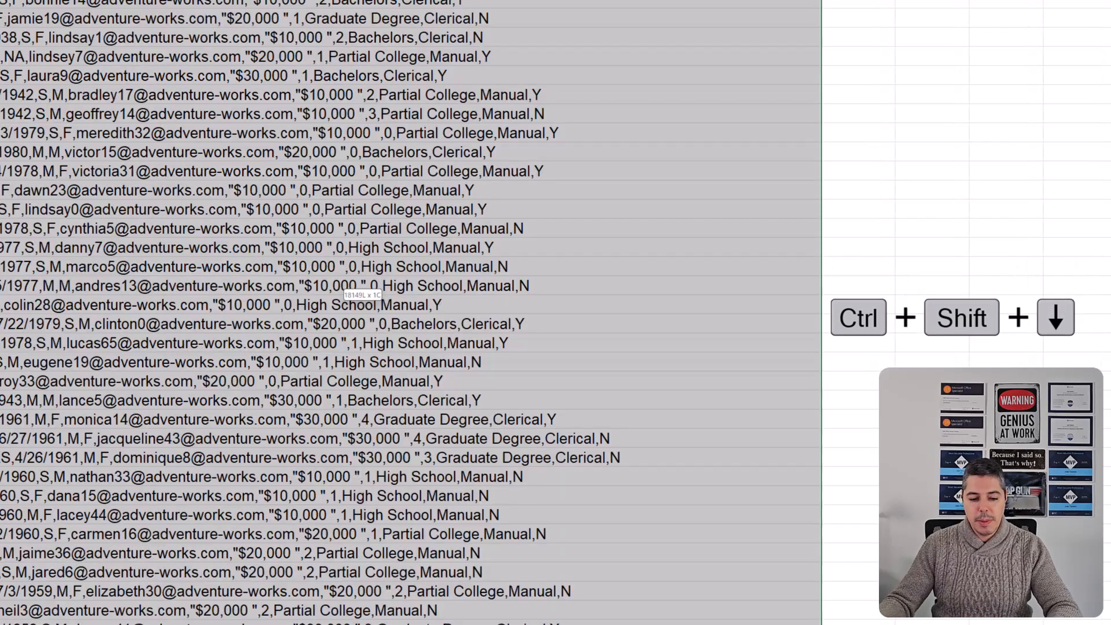
{"action": "scroll", "coordinate": [50, 408], "scroll_direction": "up", "scroll_amount": 18}
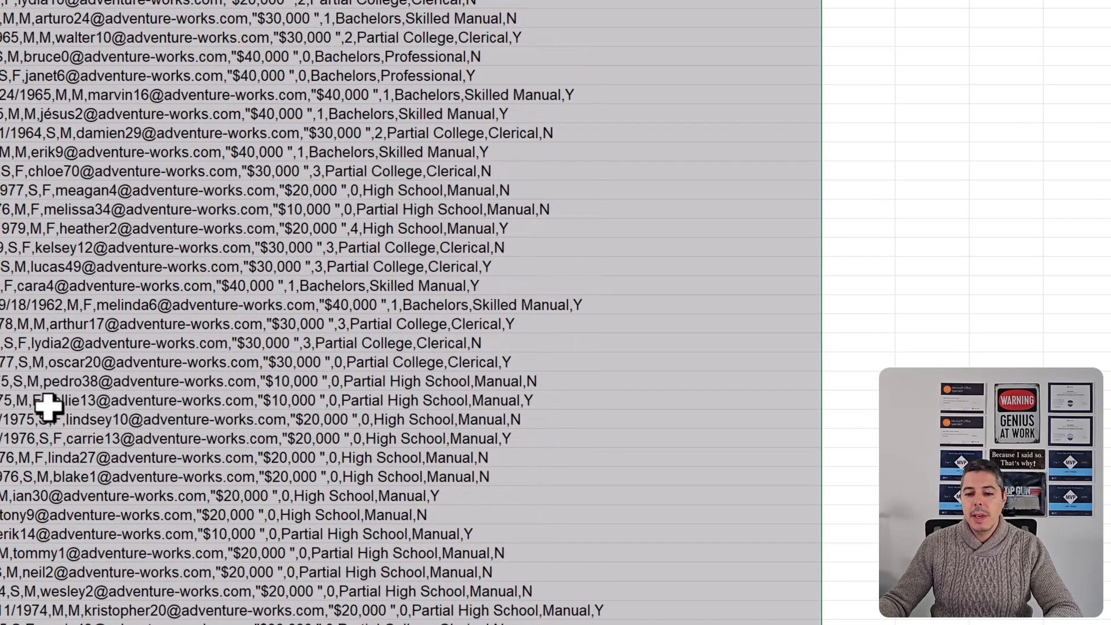
{"action": "scroll", "coordinate": [405, 313], "scroll_direction": "up", "scroll_amount": 18}
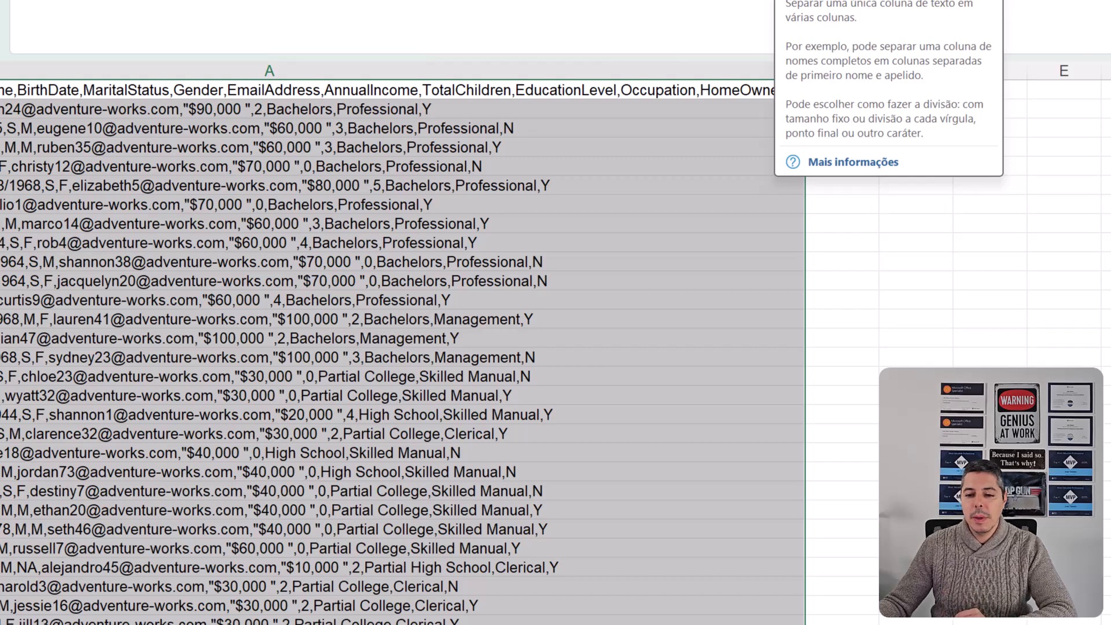
- Start the text-to-columns conversion on the selected column A data and choose Delimitado as the original data type
{"action": "left_click", "coordinate": [793, 0]}
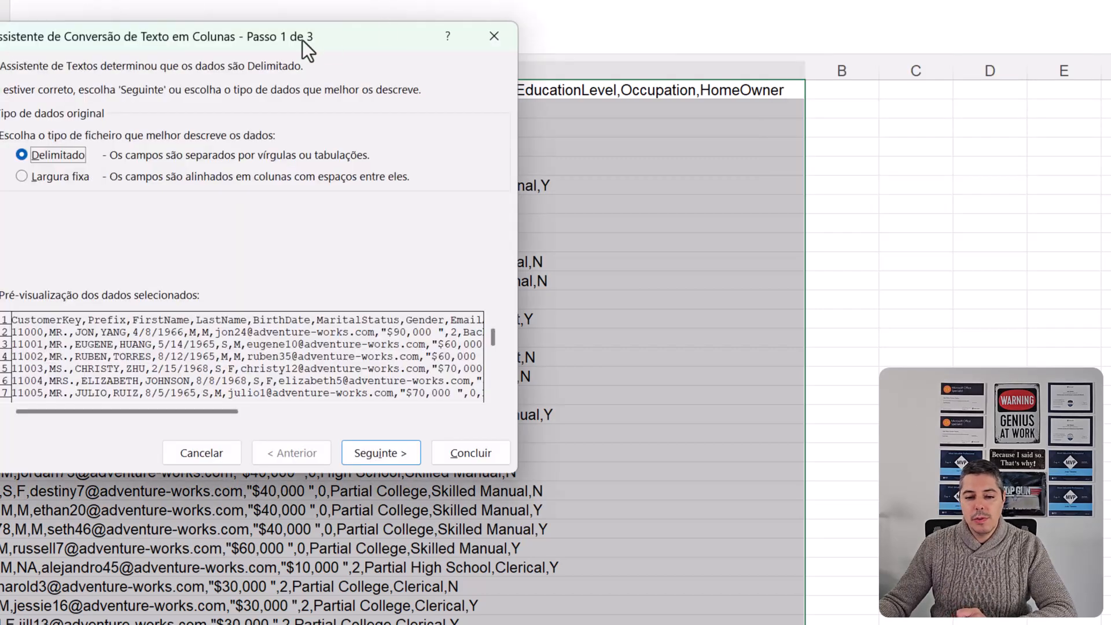
{"action": "left_click_drag", "start_coordinate": [307, 49], "coordinate": [779, 119]}
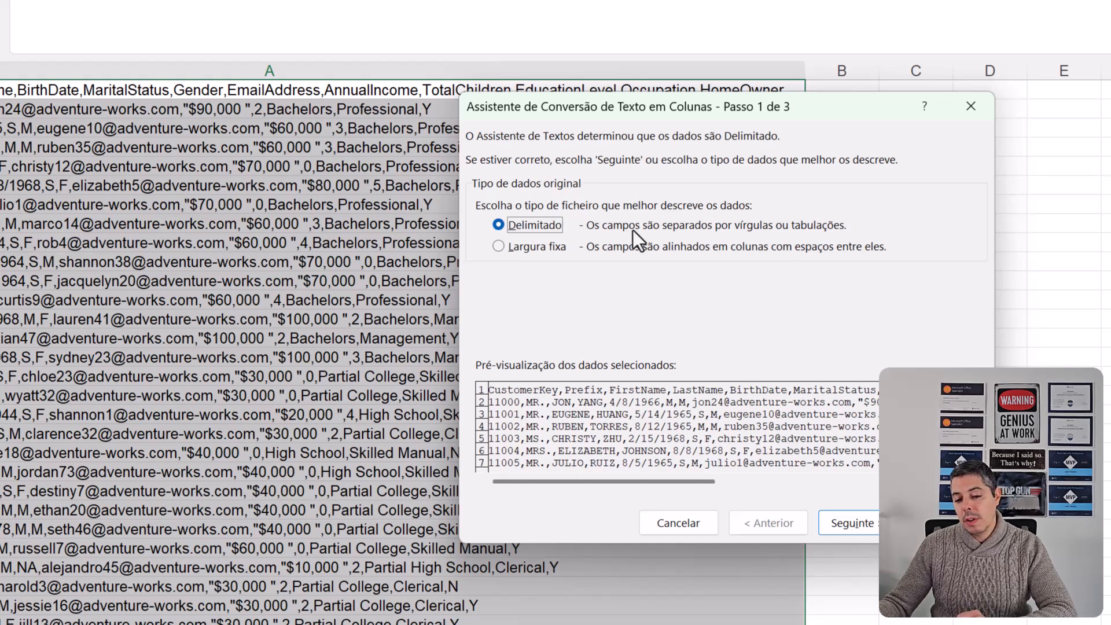
{"action": "left_click", "coordinate": [537, 249]}
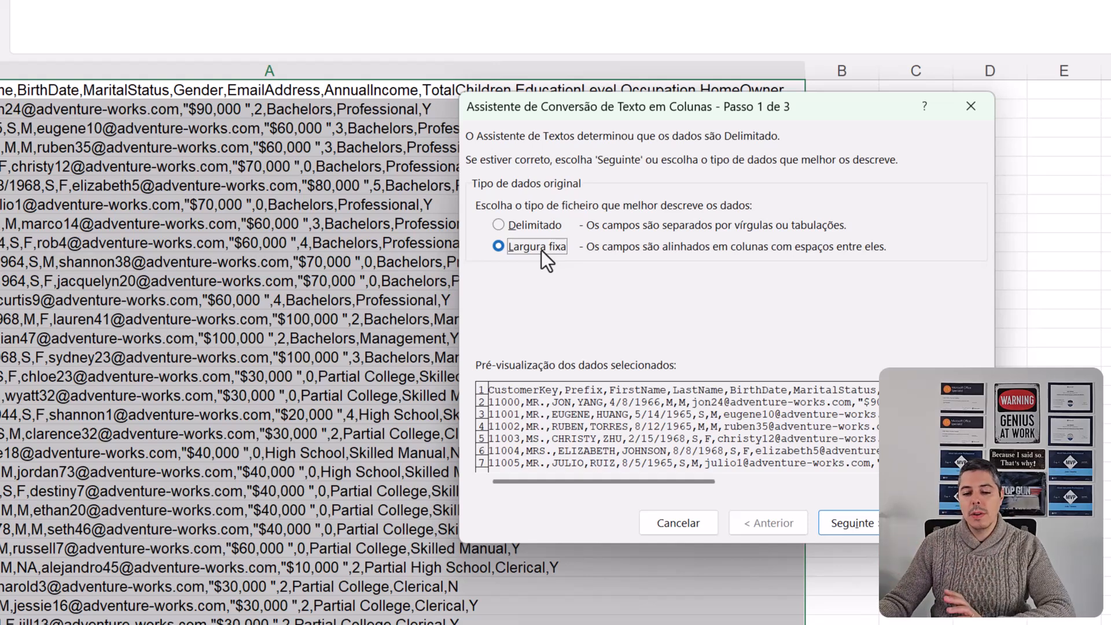
{"action": "left_click", "coordinate": [536, 229]}
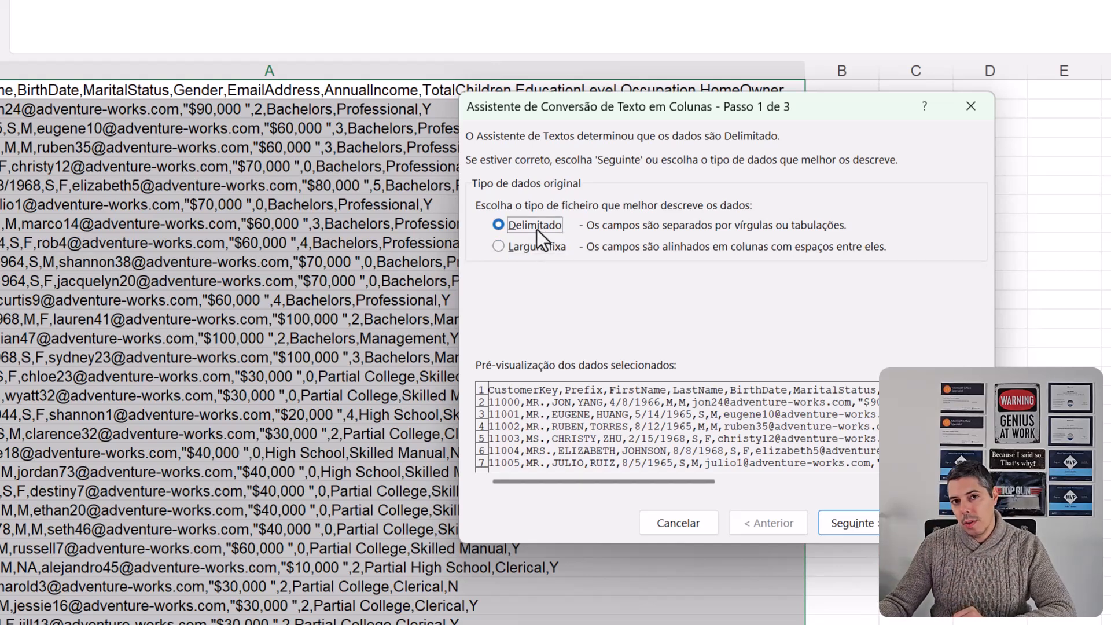
{"action": "left_click", "coordinate": [844, 523]}
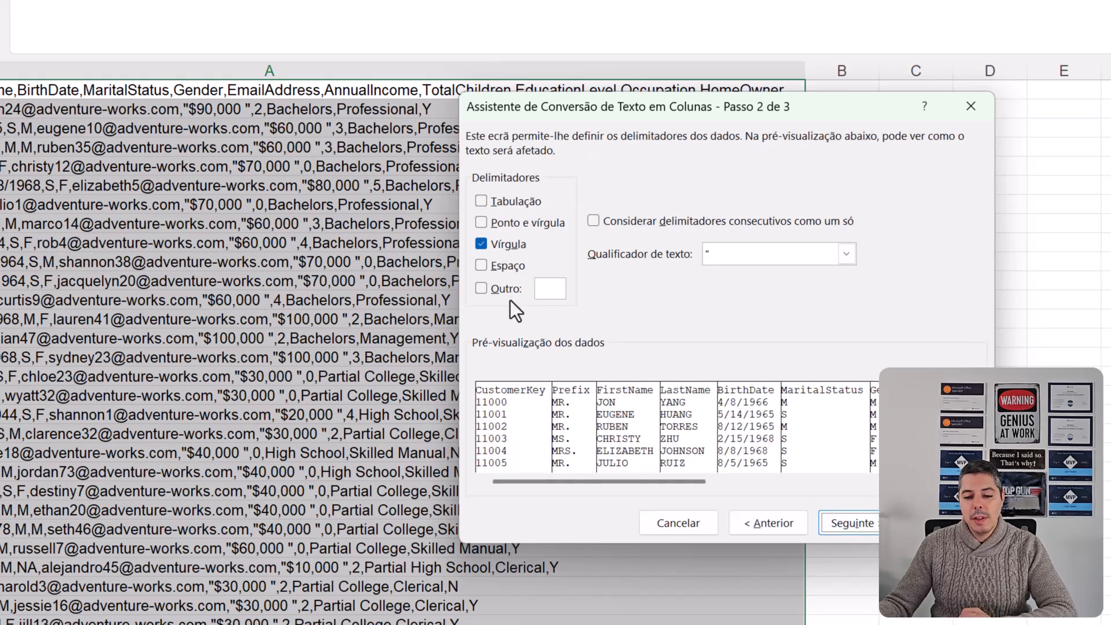
- Set Vírgula as the only delimiter for the conversion, with the double quote as text qualifier
{"action": "left_click", "coordinate": [489, 243]}
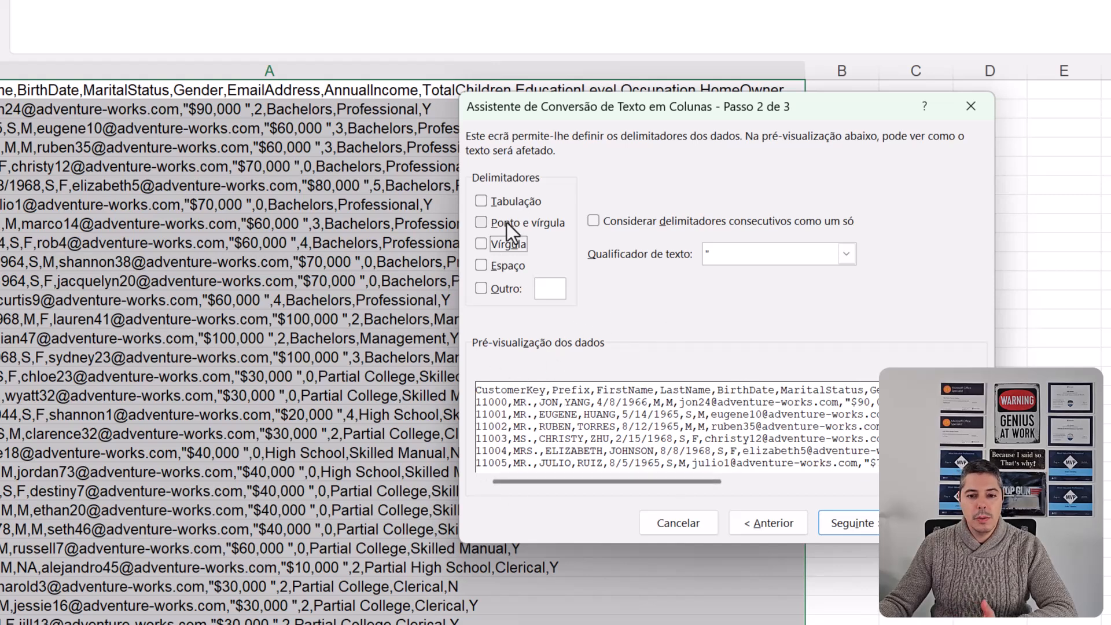
{"action": "left_click", "coordinate": [496, 245]}
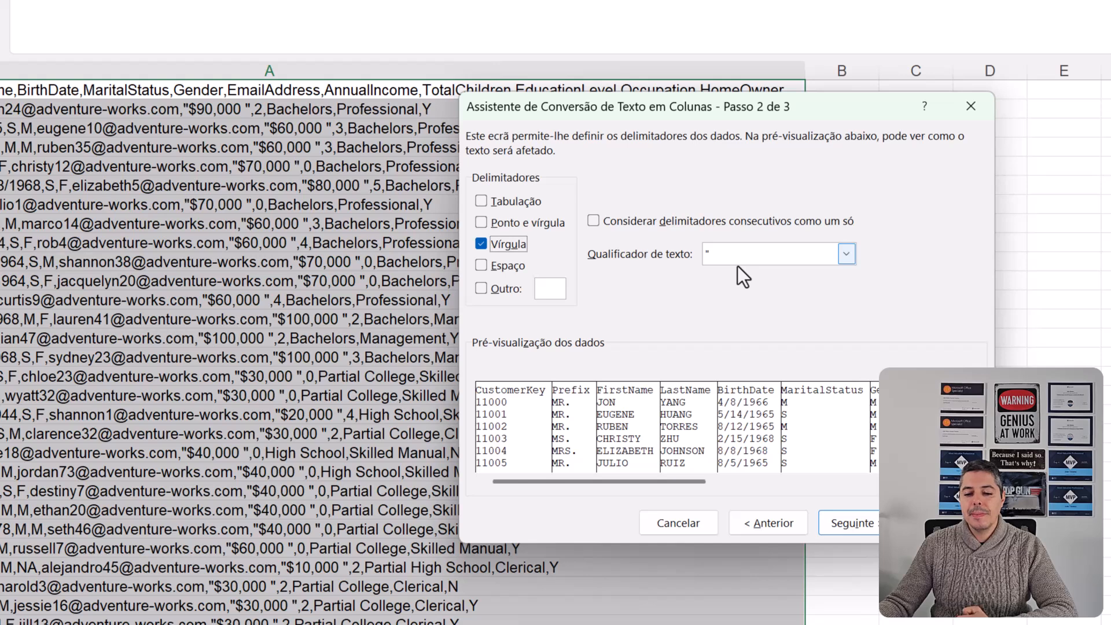
{"action": "left_click", "coordinate": [860, 523]}
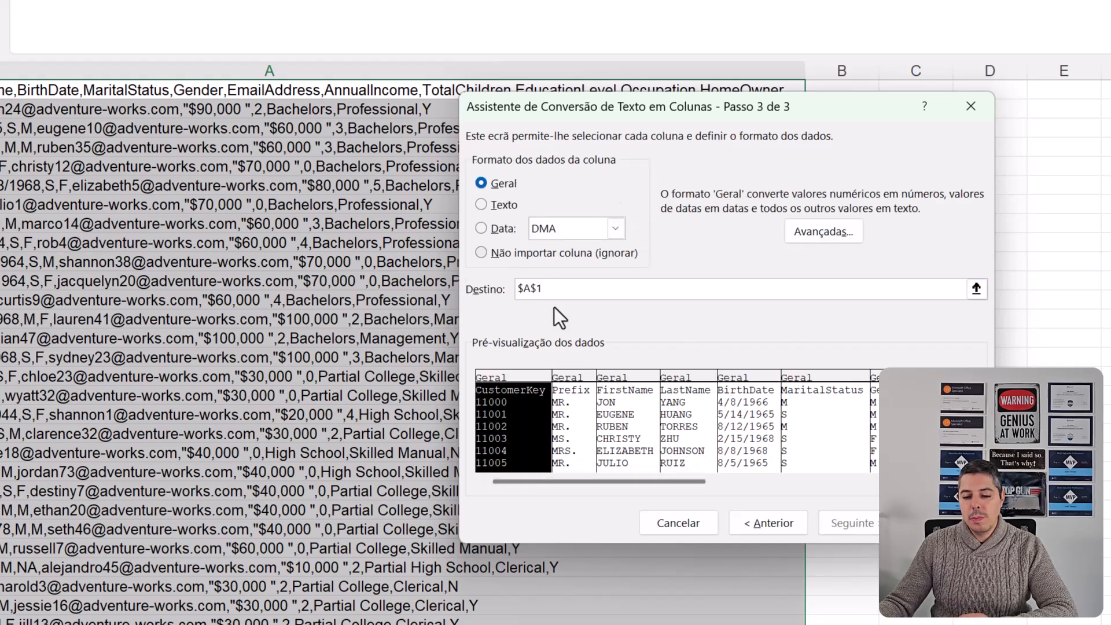
- Finish the conversion with the Geral format for the columns and $A$1 as the destination
{"action": "left_click", "coordinate": [575, 377]}
{"action": "left_click", "coordinate": [624, 380]}
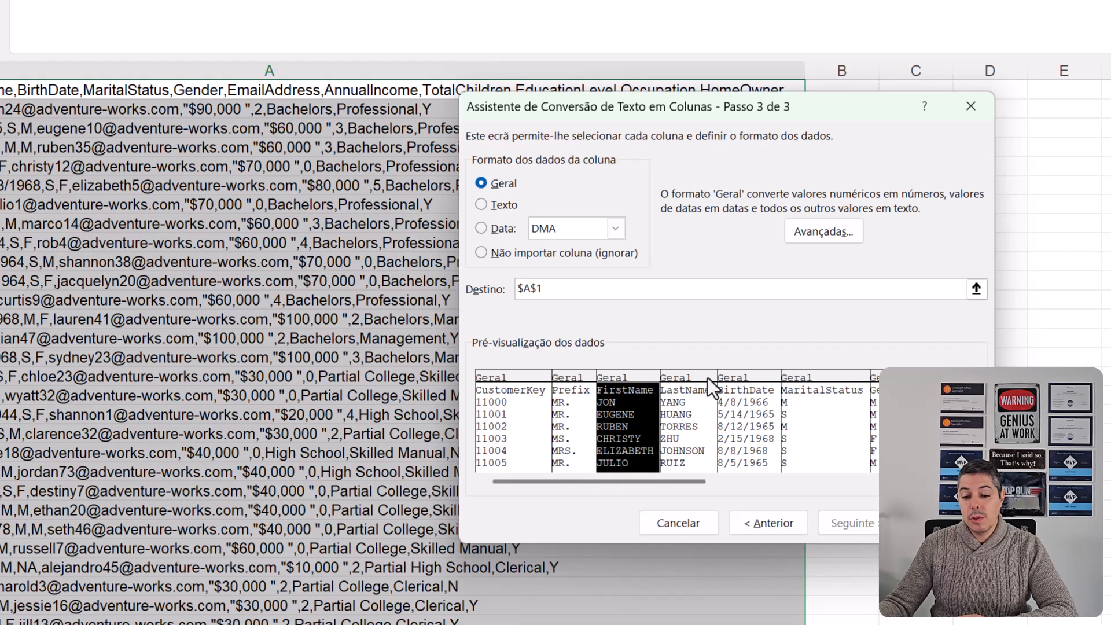
{"action": "left_click", "coordinate": [707, 377]}
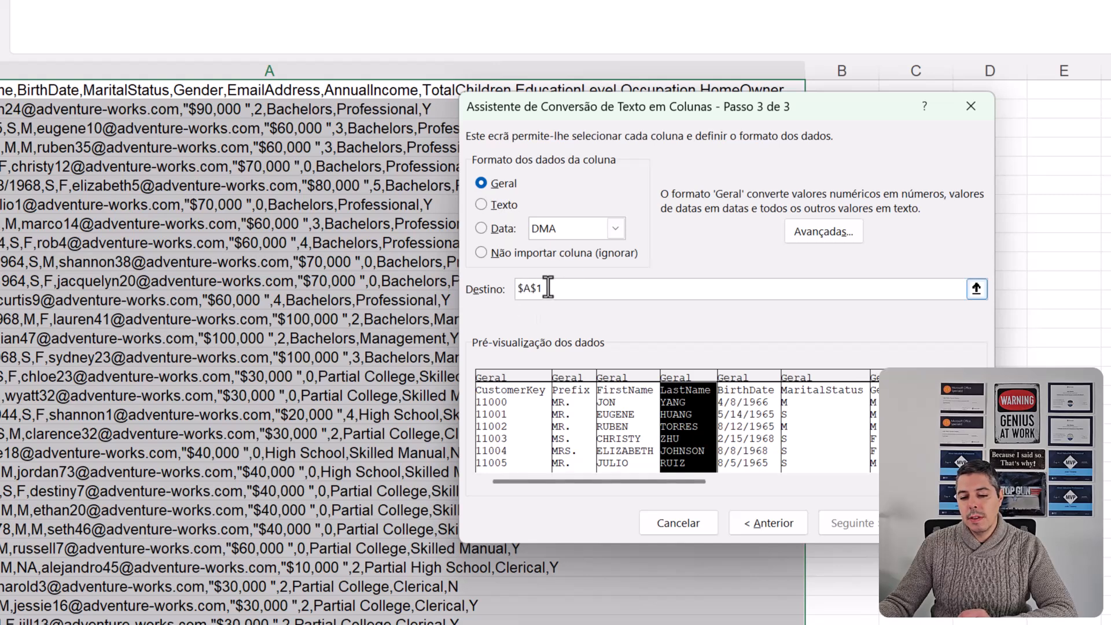
{"action": "left_click", "coordinate": [954, 523]}
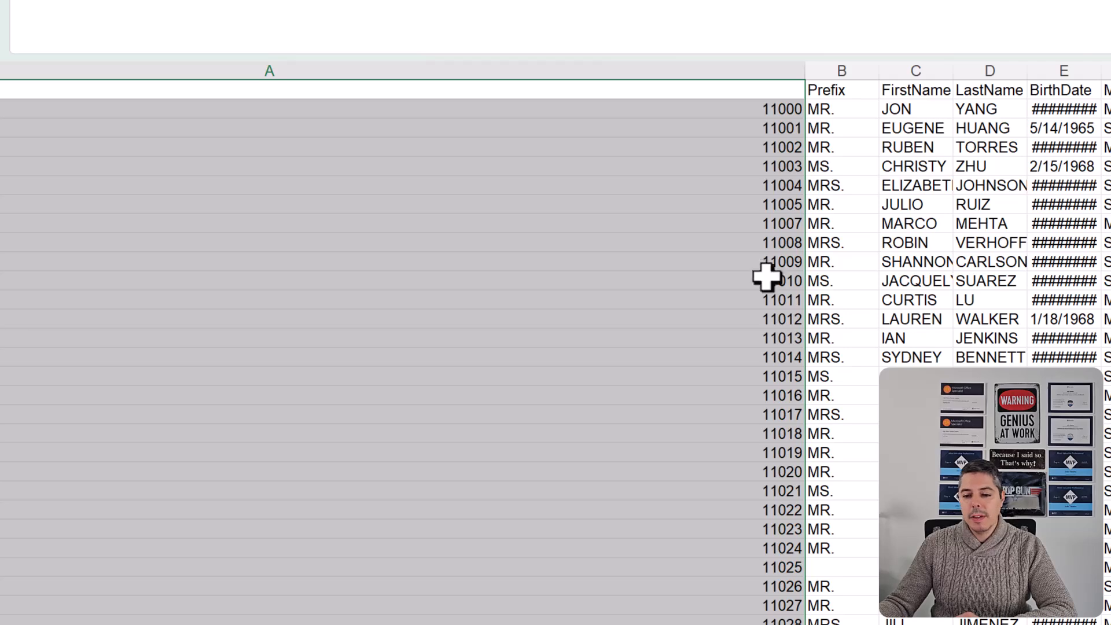
- Narrow column A, autofit the data columns through HomeOwner, and check the split BirthDate and AnnualIncome values
{"action": "left_click_drag", "start_coordinate": [767, 73], "coordinate": [218, 121]}
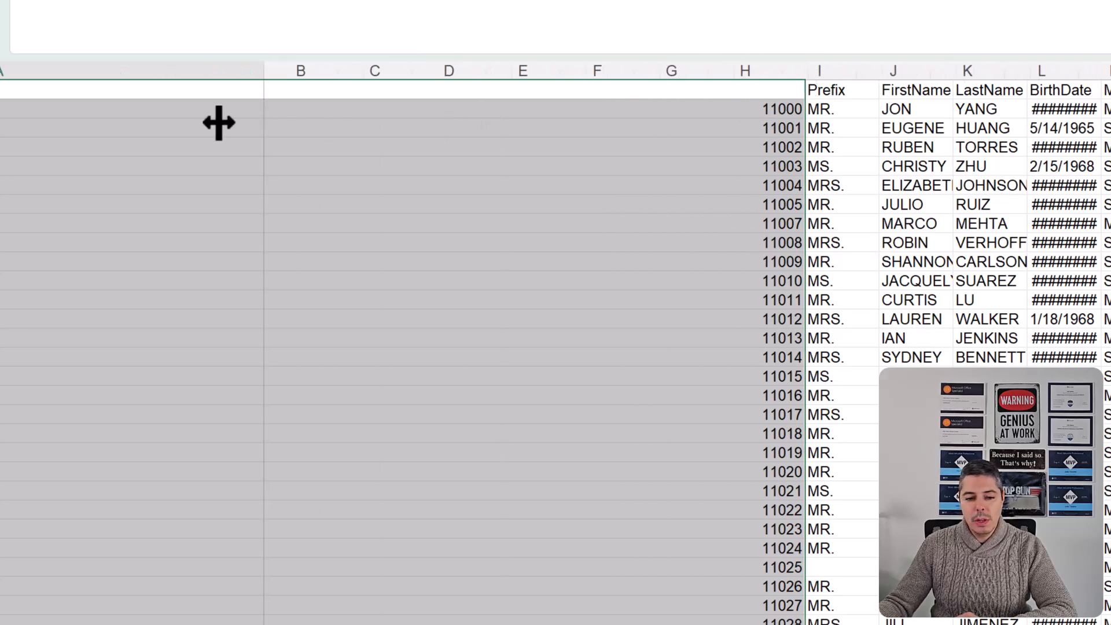
{"action": "scroll", "coordinate": [422, 348], "scroll_direction": "right", "scroll_amount": 3}
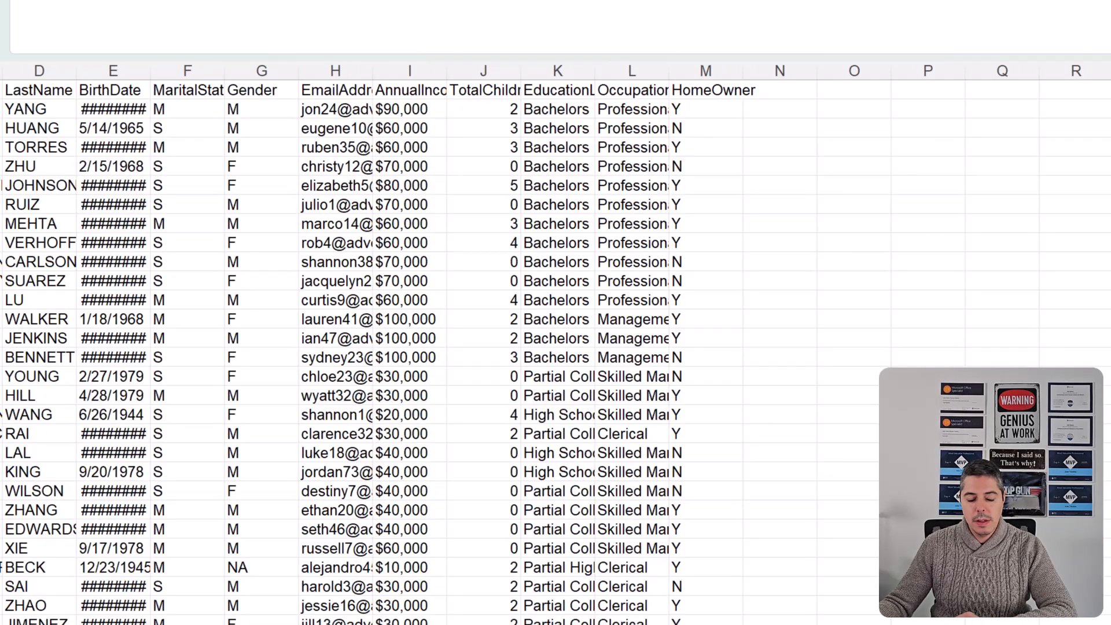
{"action": "left_click_drag", "start_coordinate": [5, 70], "coordinate": [685, 73]}
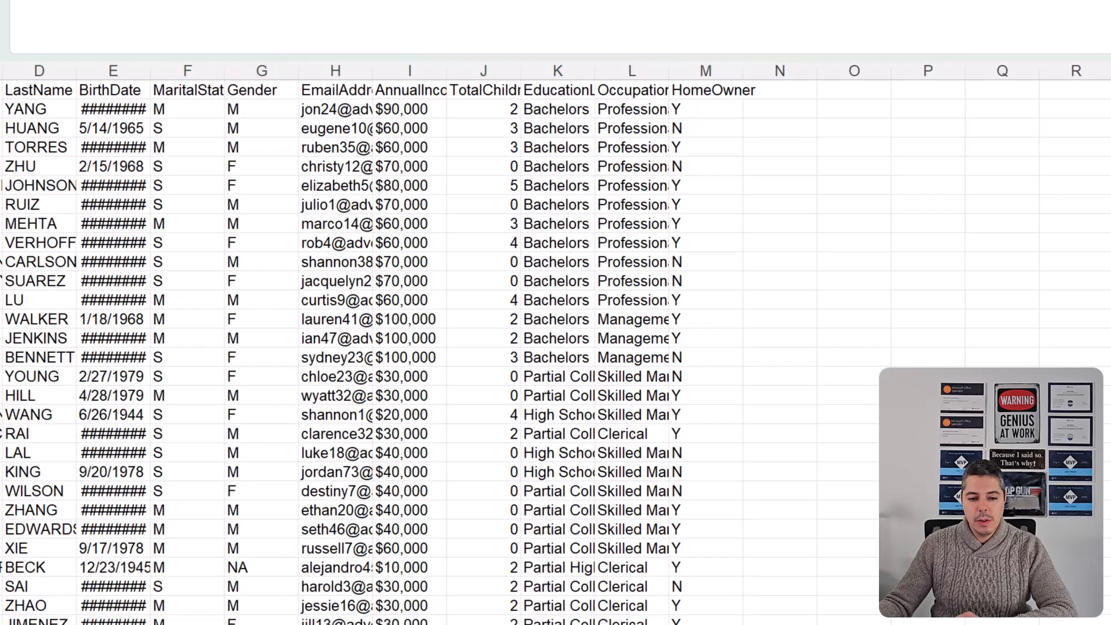
{"action": "left_click_drag", "start_coordinate": [5, 71], "coordinate": [662, 74]}
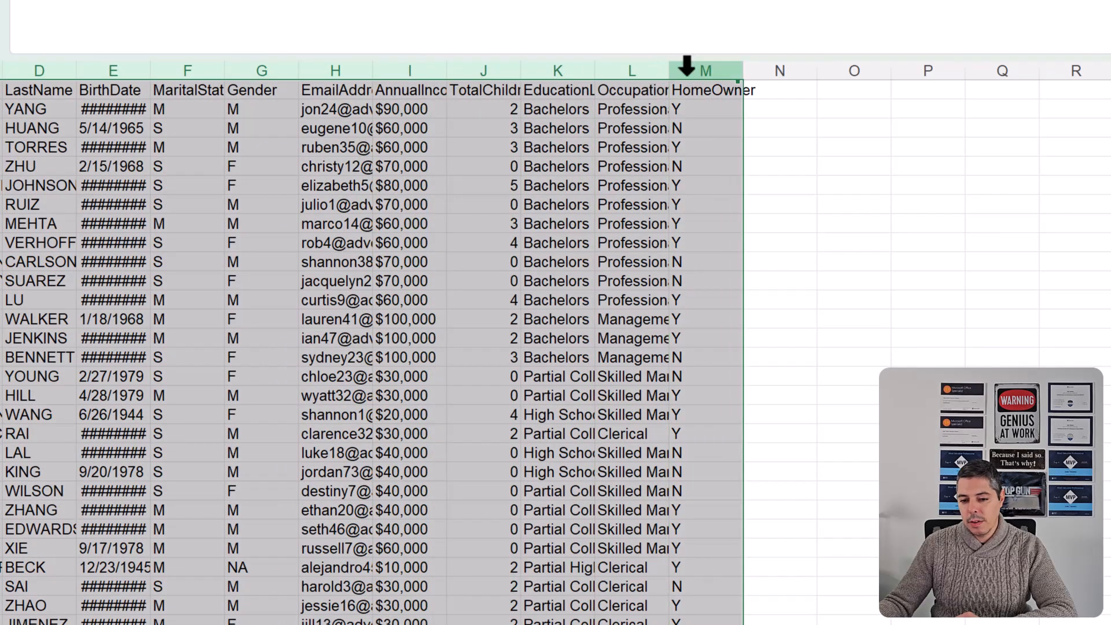
{"action": "double_click", "coordinate": [670, 72]}
{"action": "left_click", "coordinate": [327, 246]}
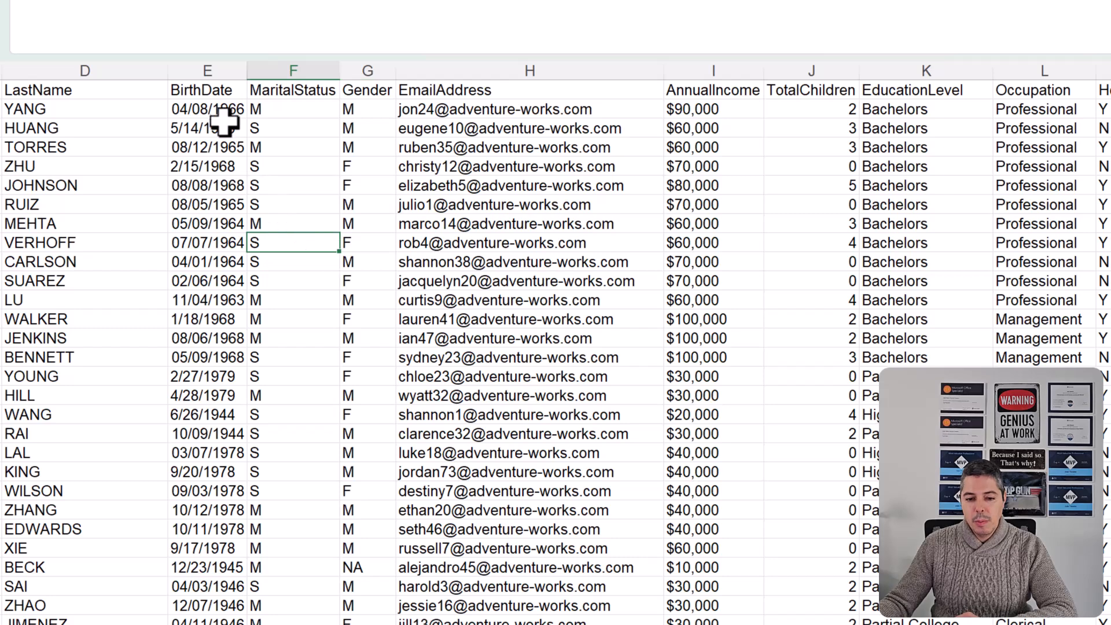
{"action": "left_click_drag", "start_coordinate": [218, 110], "coordinate": [208, 346]}
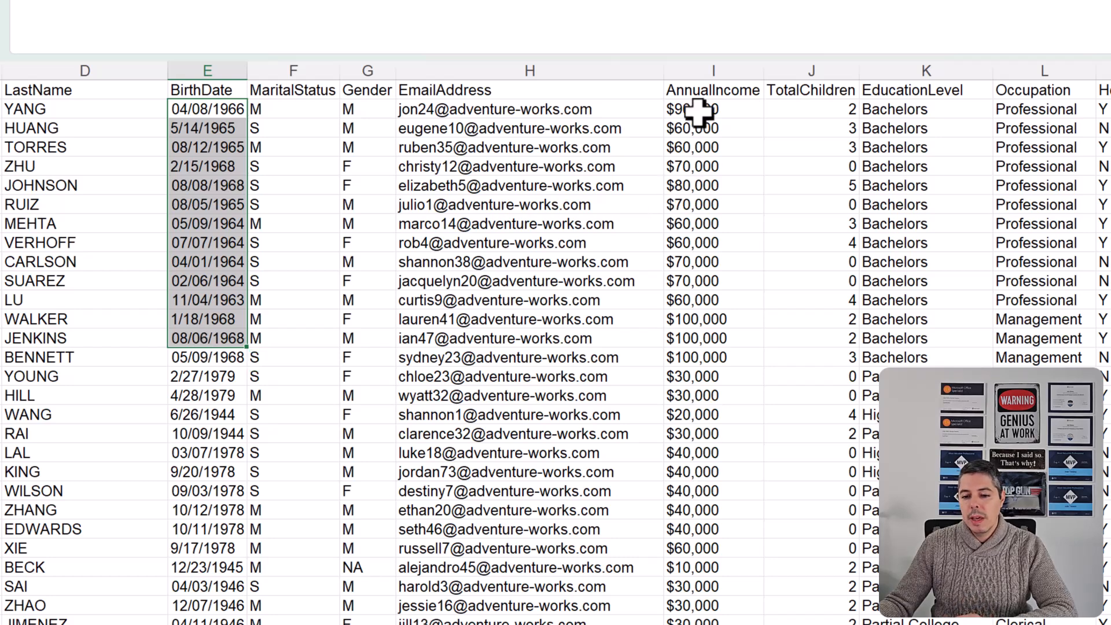
{"action": "left_click_drag", "start_coordinate": [698, 110], "coordinate": [695, 238]}
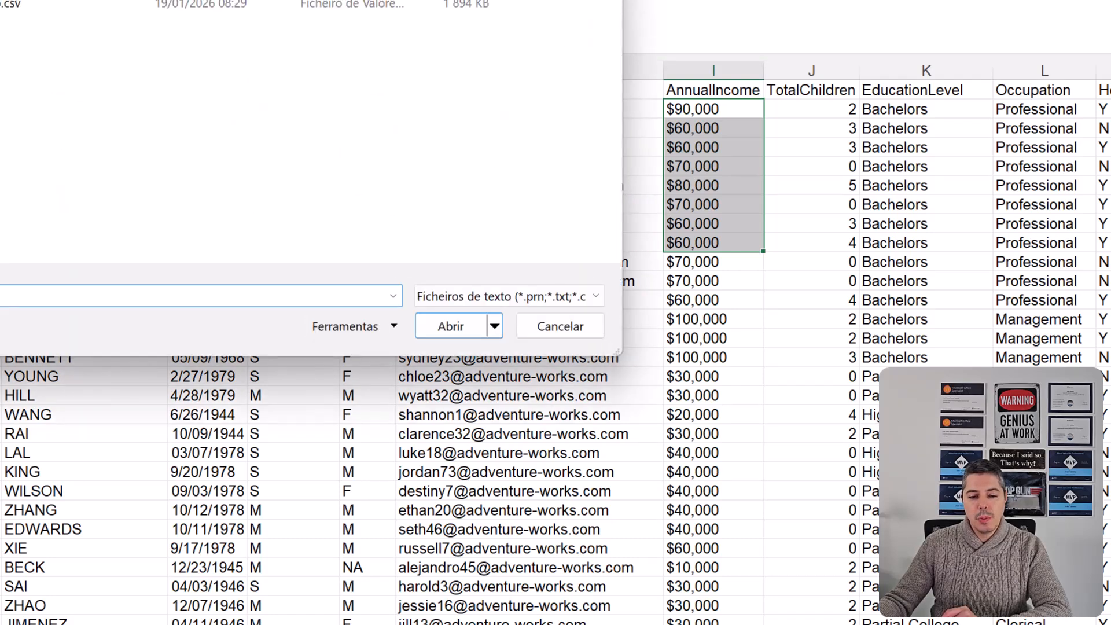
- Import AdventureWorks_Customers.csv as comma-delimited text and load it as a table in a new worksheet
{"action": "left_click", "coordinate": [2, 1]}
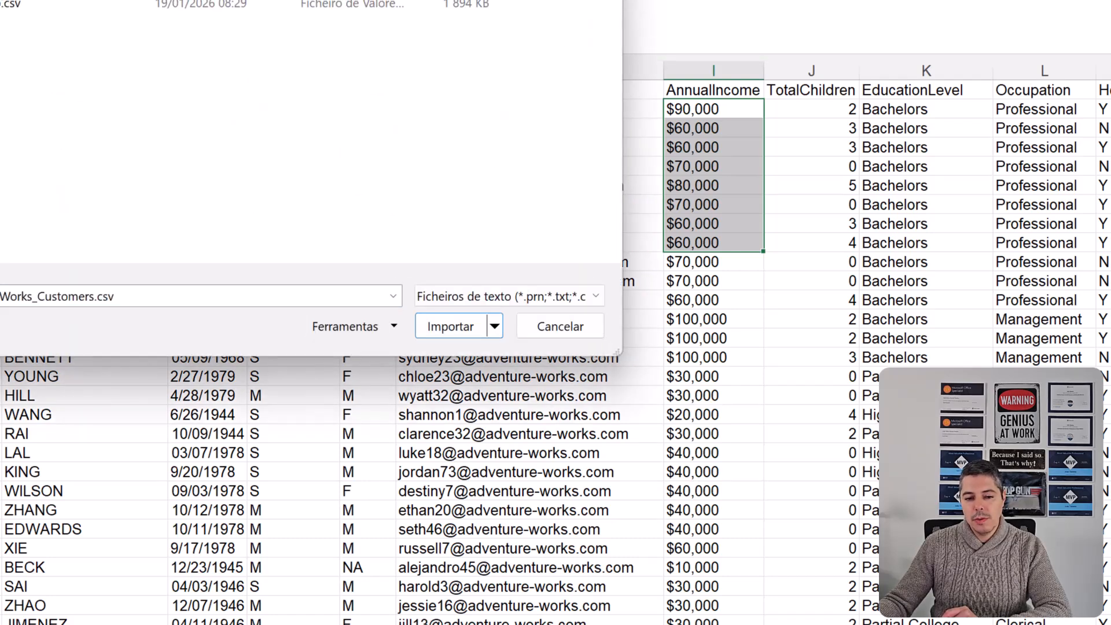
{"action": "left_click", "coordinate": [466, 327]}
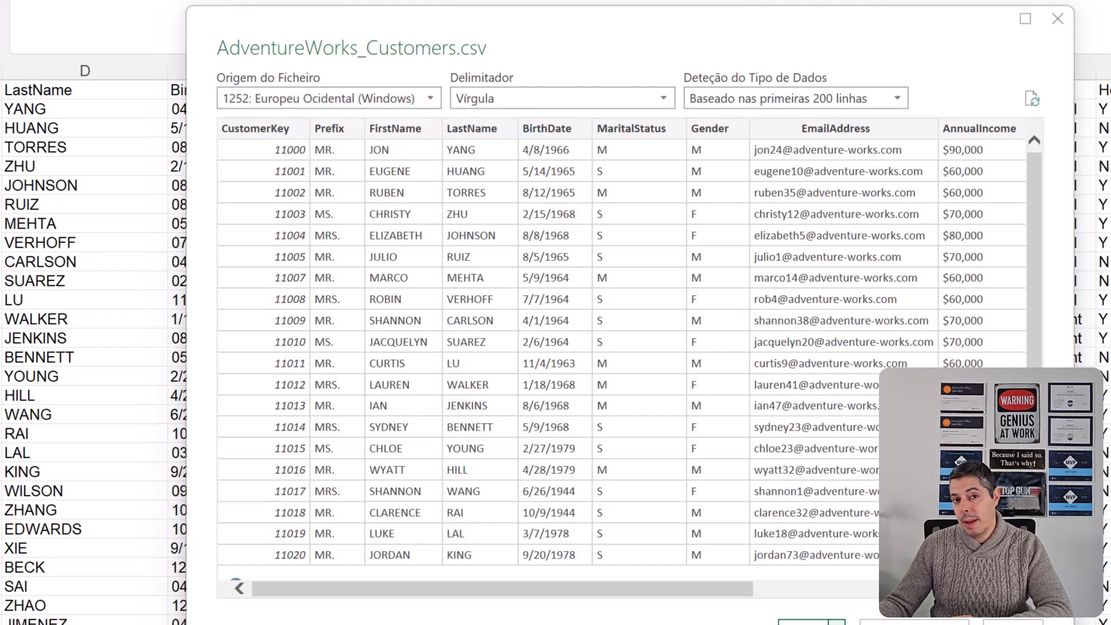
{"action": "left_click", "coordinate": [811, 573]}
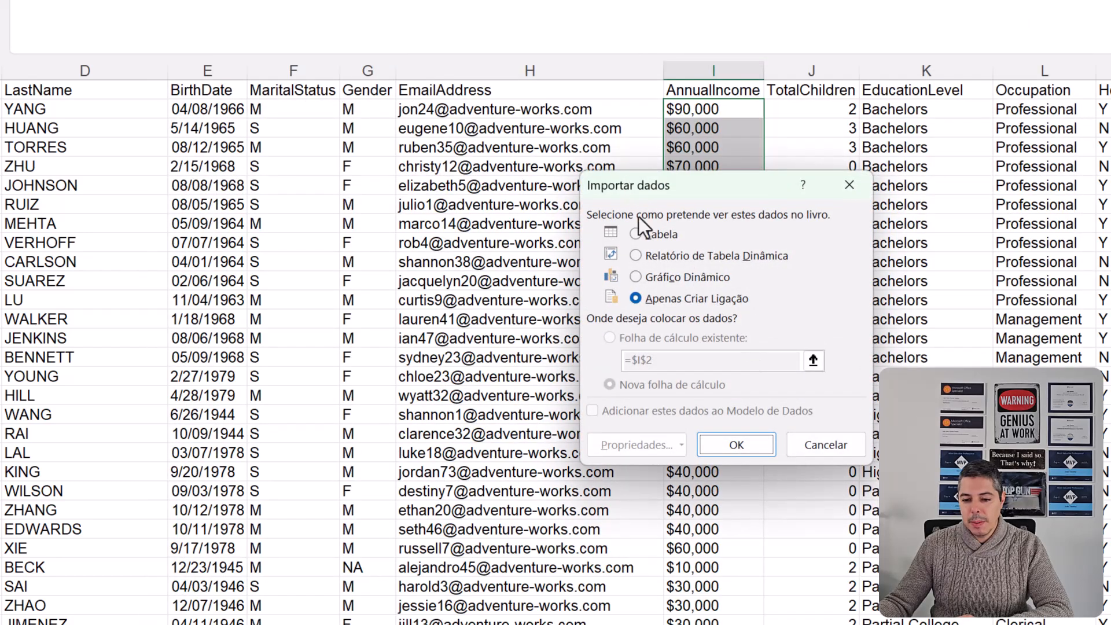
{"action": "left_click", "coordinate": [649, 234]}
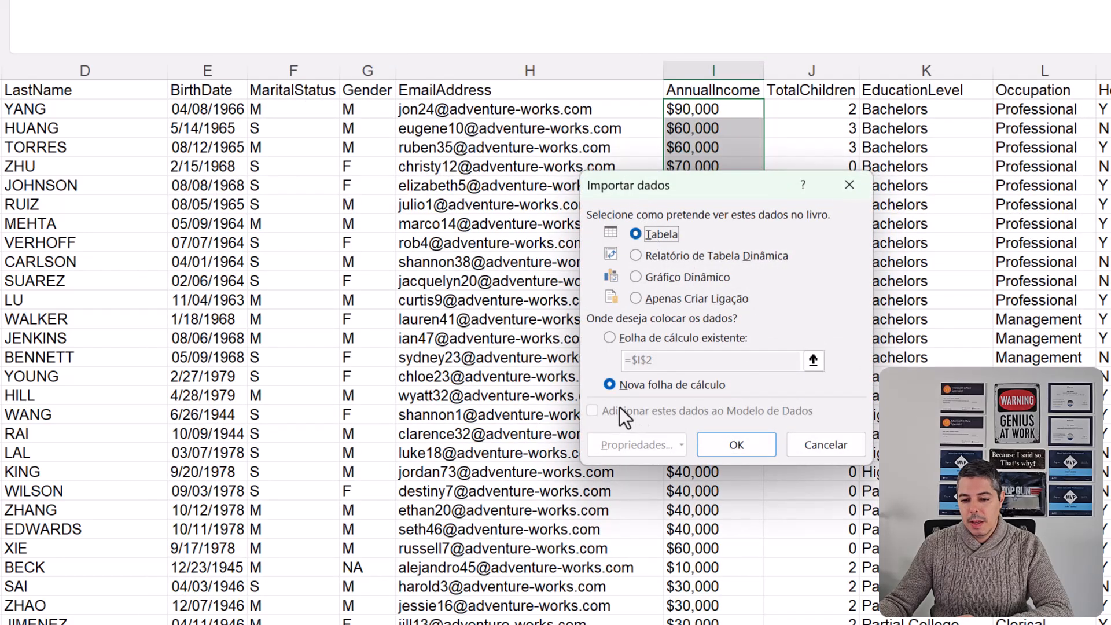
{"action": "left_click", "coordinate": [736, 445]}
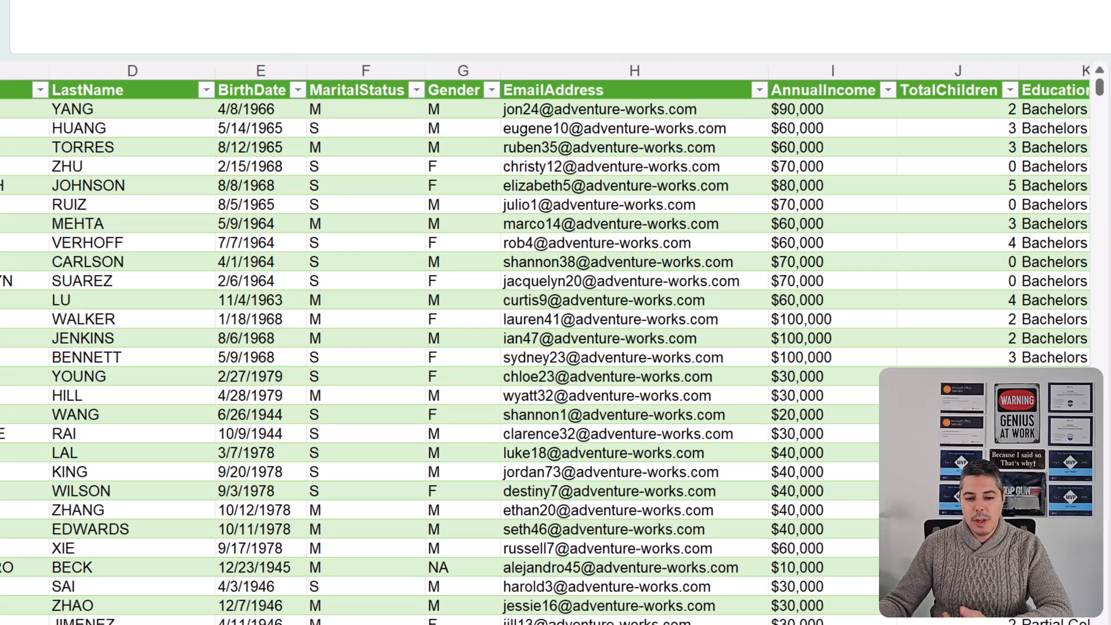
- Check the imported table's BirthDate values and move the AdventureWorks_Customers sheet after the TextToColumns sheet
{"action": "left_click", "coordinate": [269, 110]}
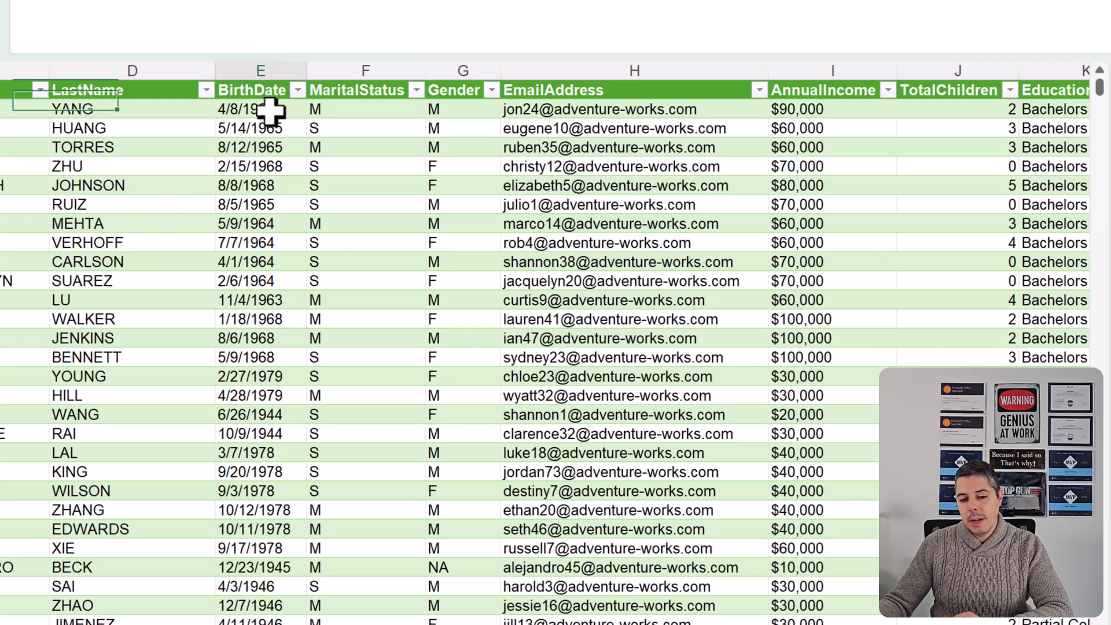
{"action": "left_click_drag", "start_coordinate": [270, 111], "coordinate": [260, 324]}
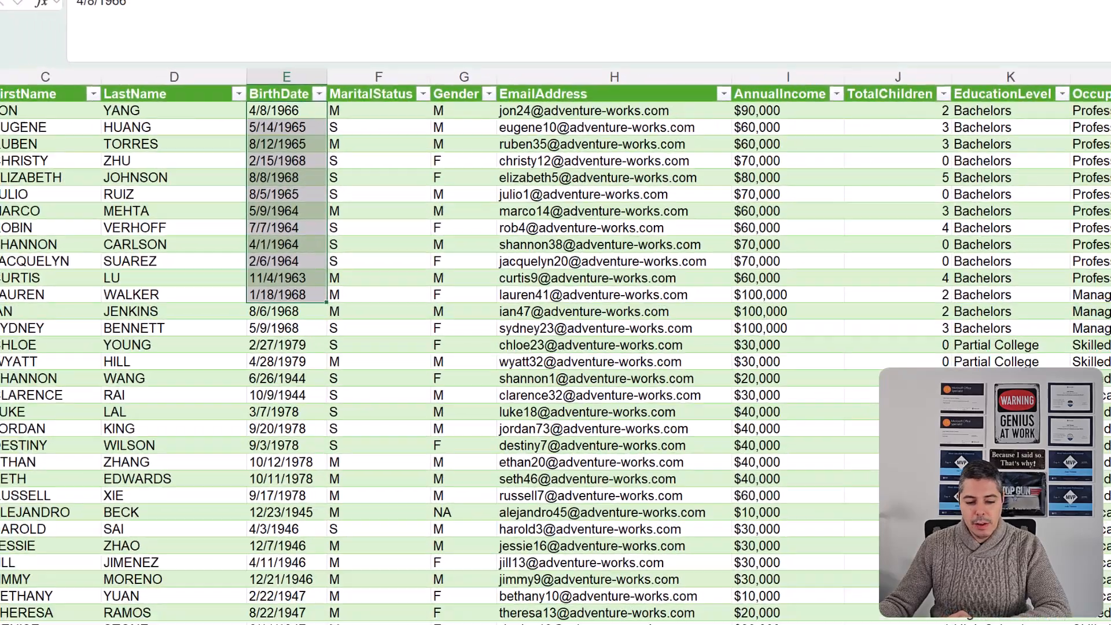
{"action": "left_click_drag", "start_coordinate": [124, 575], "coordinate": [243, 576]}
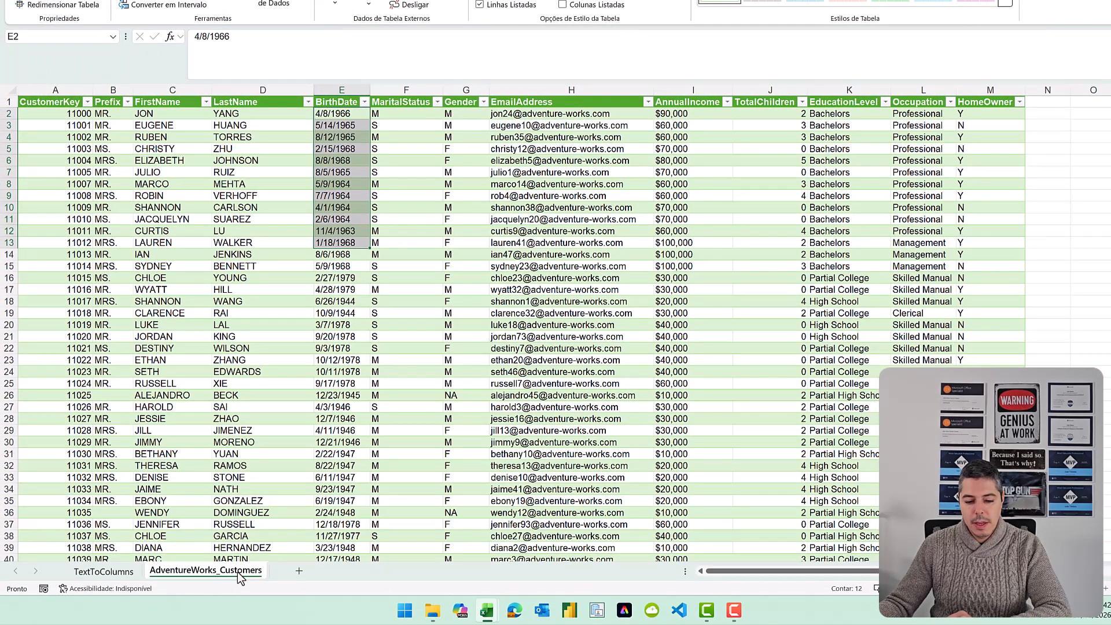
- Rename the AdventureWorks_Customers sheet as PowerQuery
{"action": "double_click", "coordinate": [237, 574]}
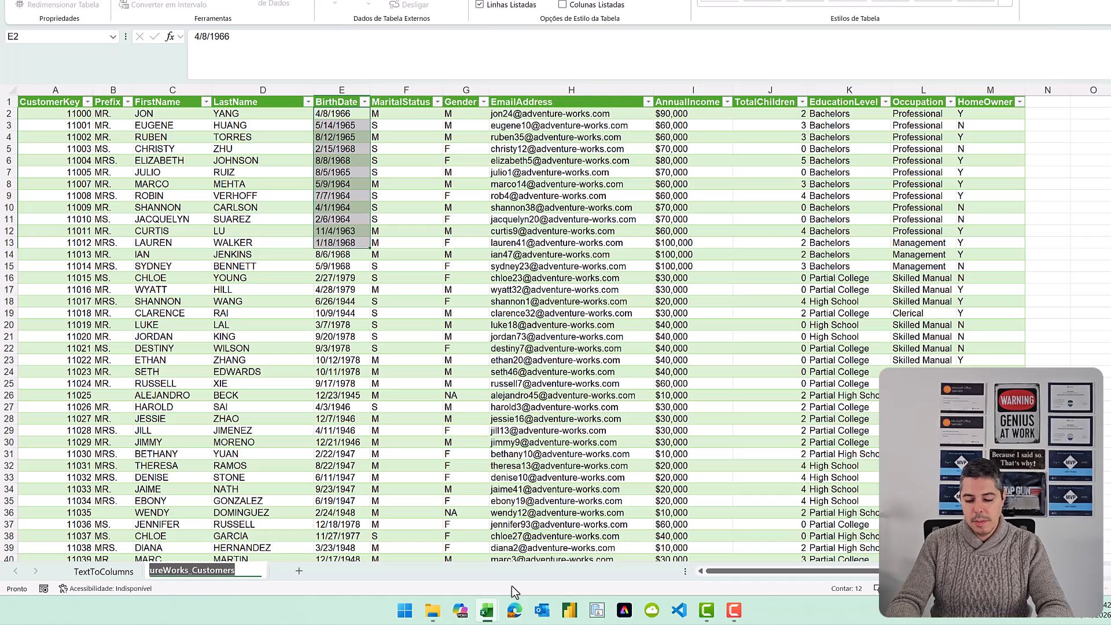
{"action": "type", "text": "PowerQueyr"}
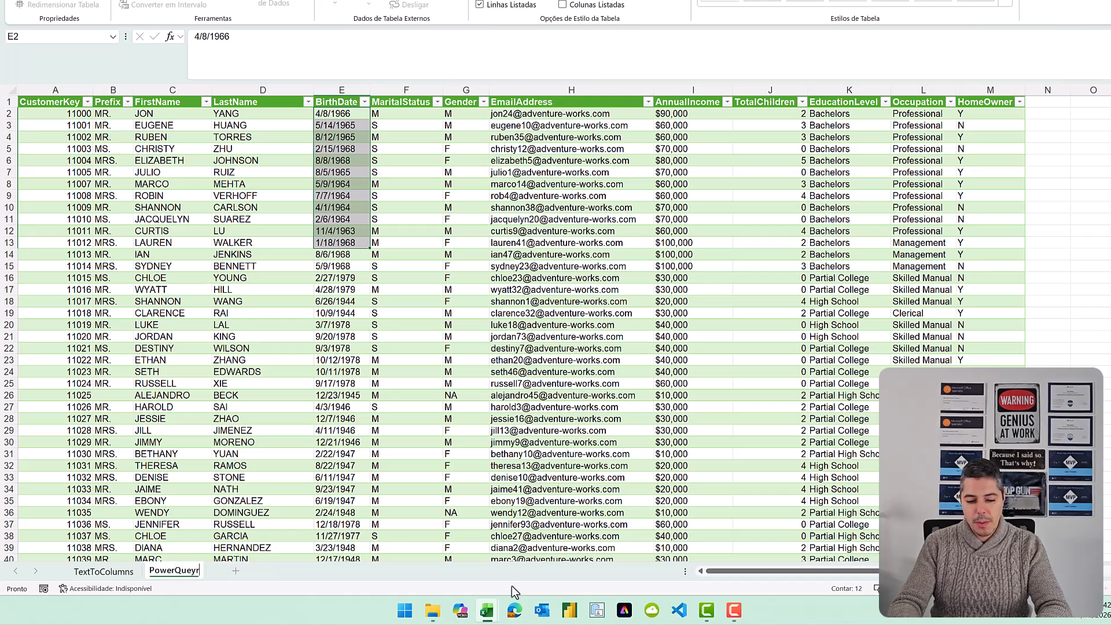
{"action": "key", "text": "BackSpace"}
{"action": "type", "text": "ry"}
{"action": "key", "text": "Return"}
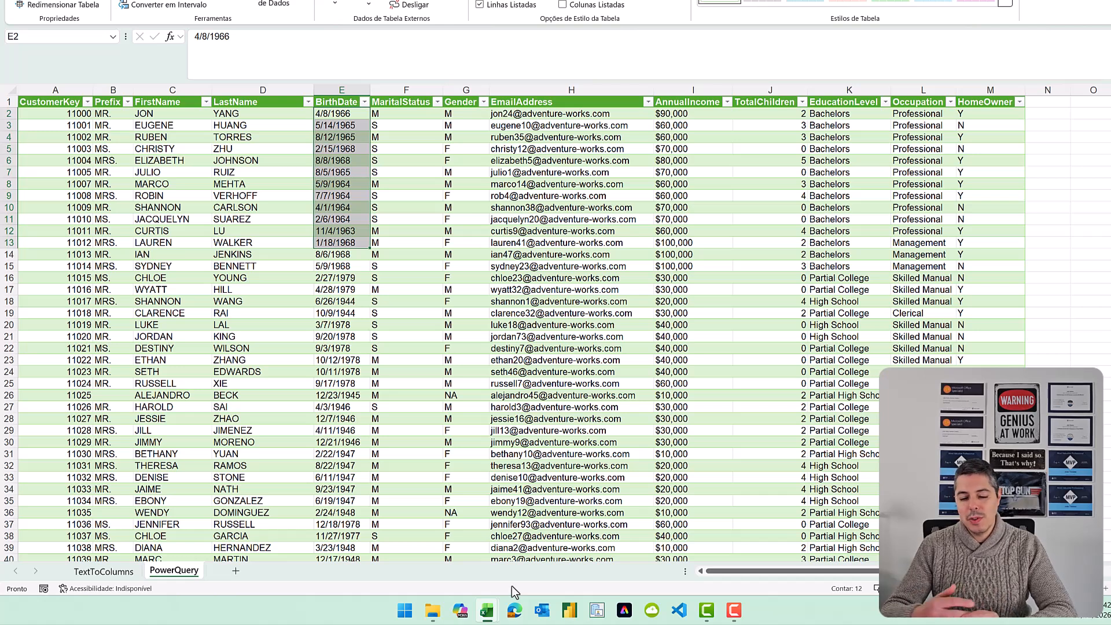
- Add a new worksheet after PowerQuery and name it IMPORTCSV
{"action": "left_click", "coordinate": [234, 575]}
{"action": "double_click", "coordinate": [234, 575]}
{"action": "type", "text": "IM"}
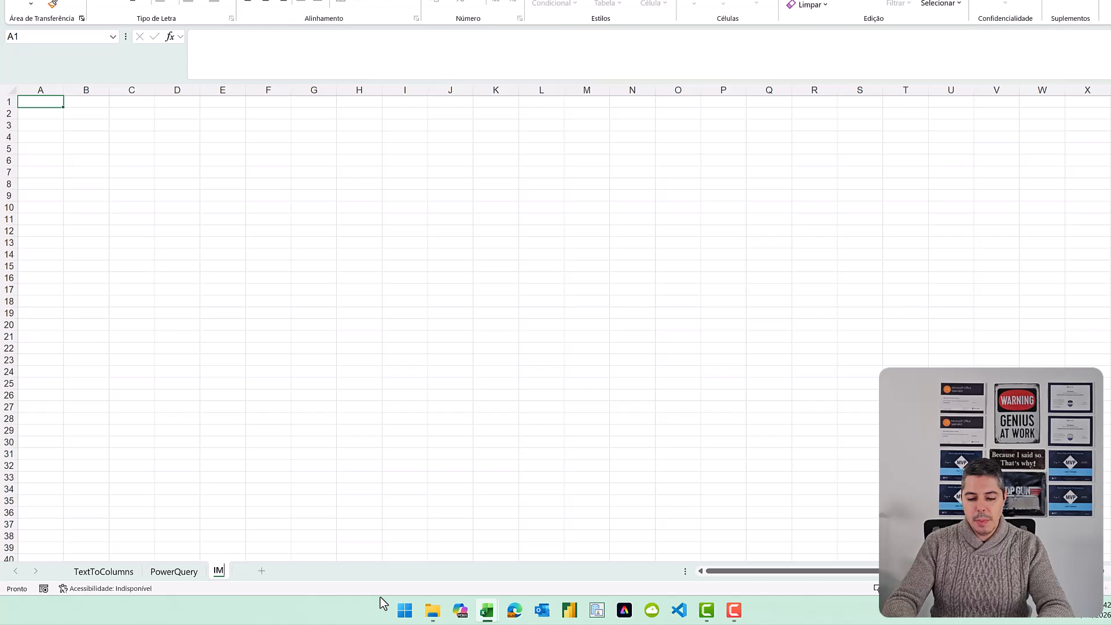
{"action": "type", "text": "PORTCS"}
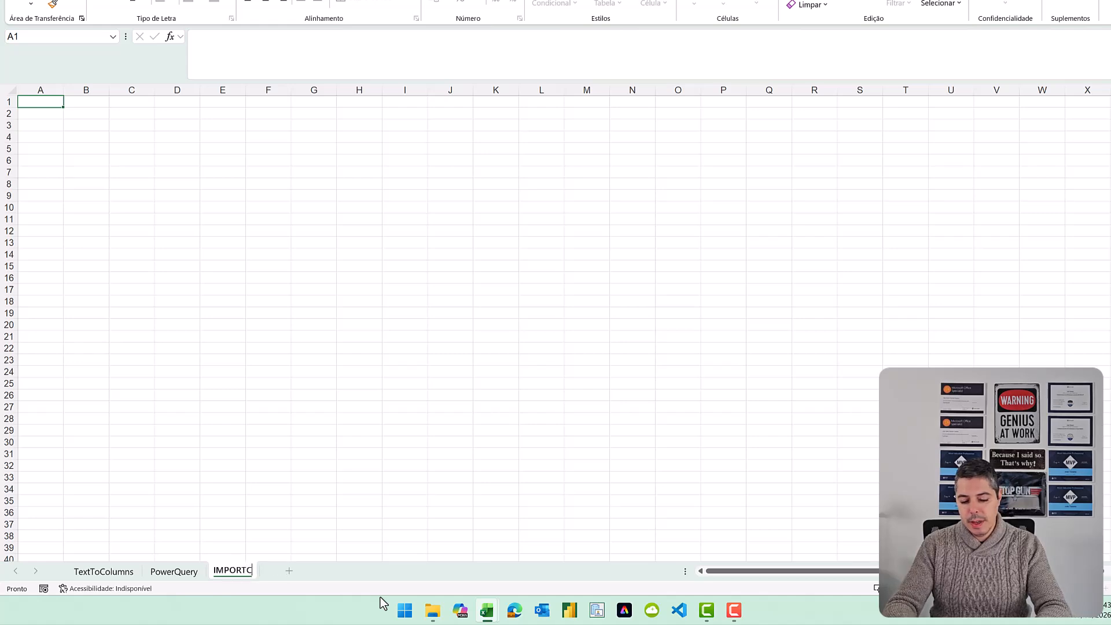
{"action": "type", "text": "V"}
{"action": "key", "text": "Return"}
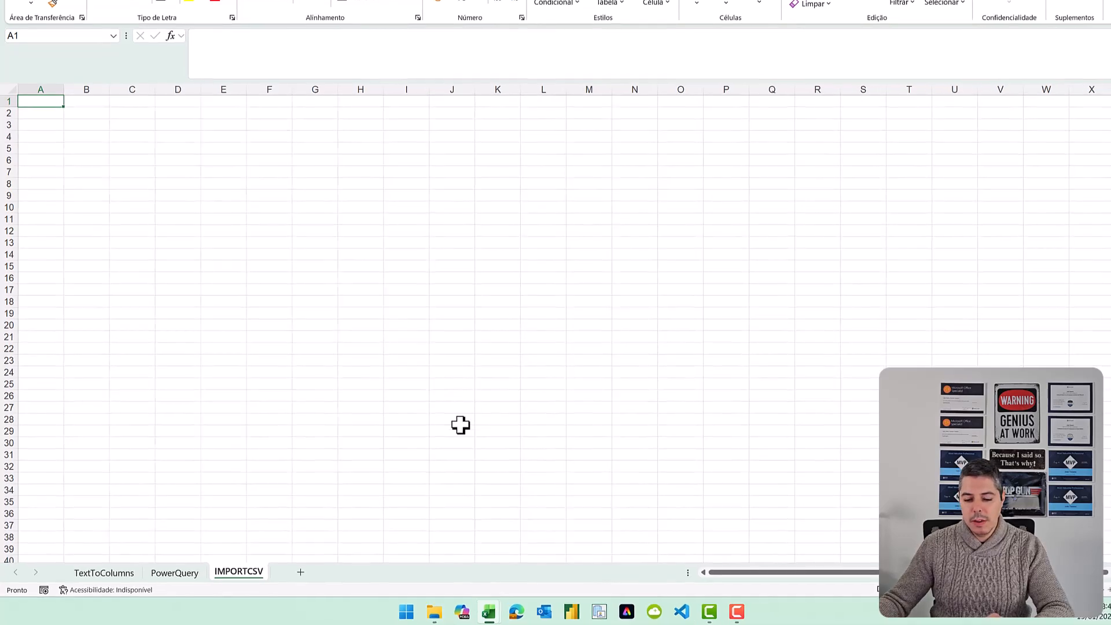
- Switch to File Explorer, copy AdventureWorks_Customers.csv as a path, and return to the Excel workbook containing the IMPORTCSV sheet
{"action": "left_click", "coordinate": [434, 612]}
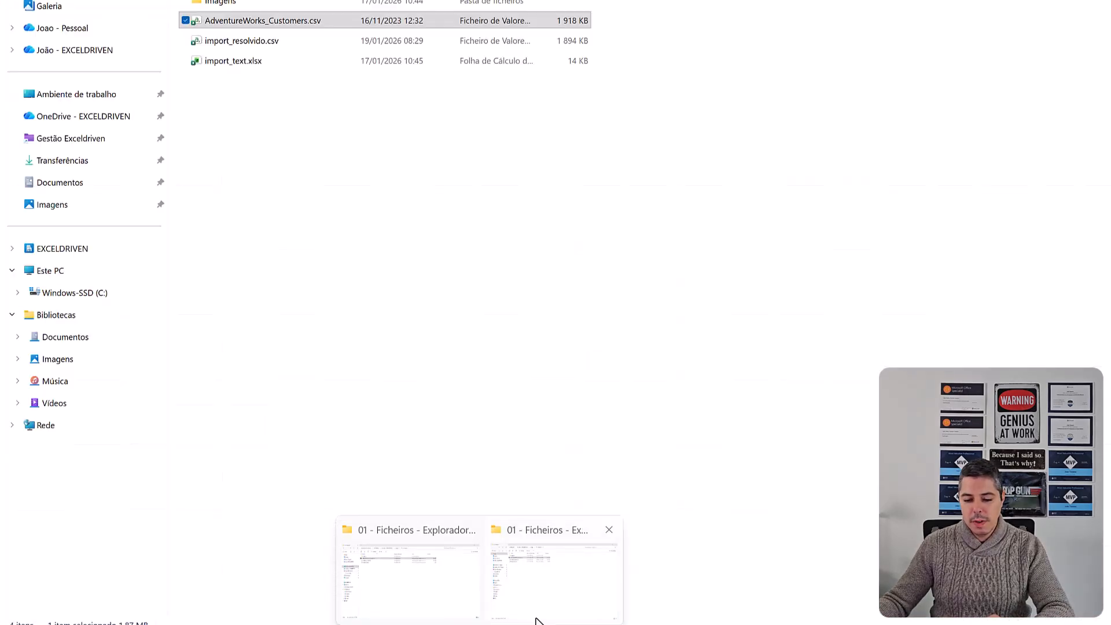
{"action": "left_click", "coordinate": [541, 606]}
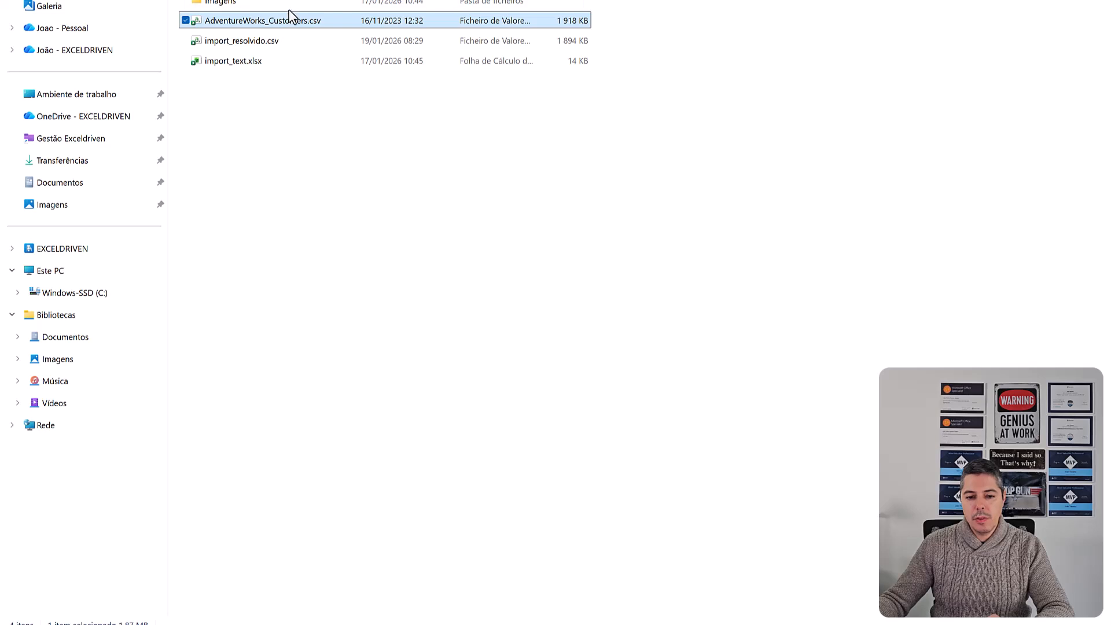
{"action": "right_click", "coordinate": [291, 27]}
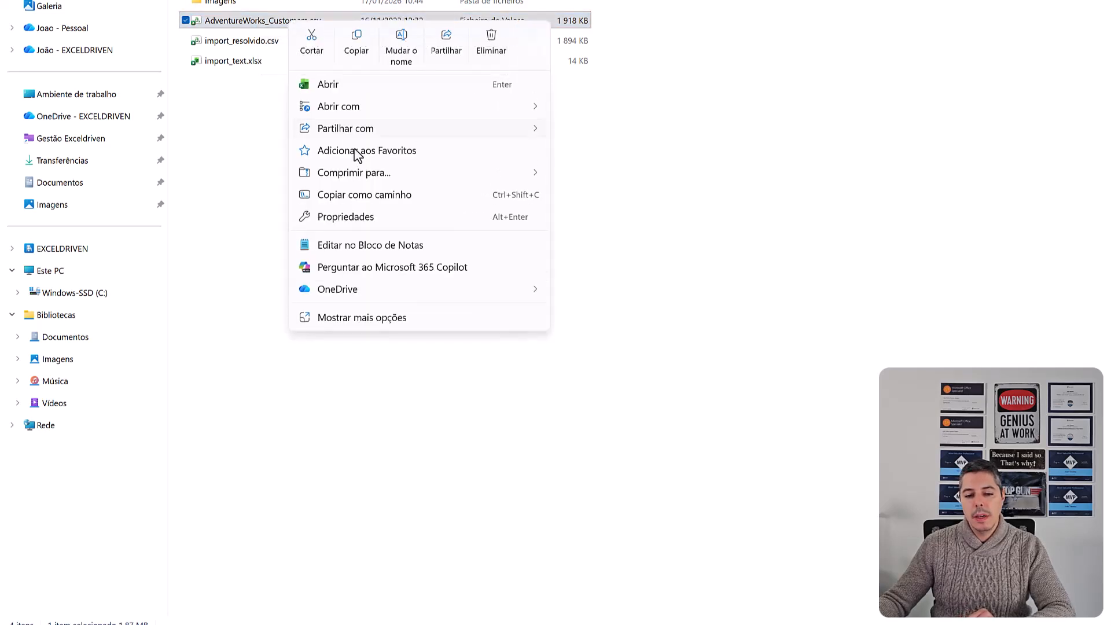
{"action": "left_click", "coordinate": [382, 197]}
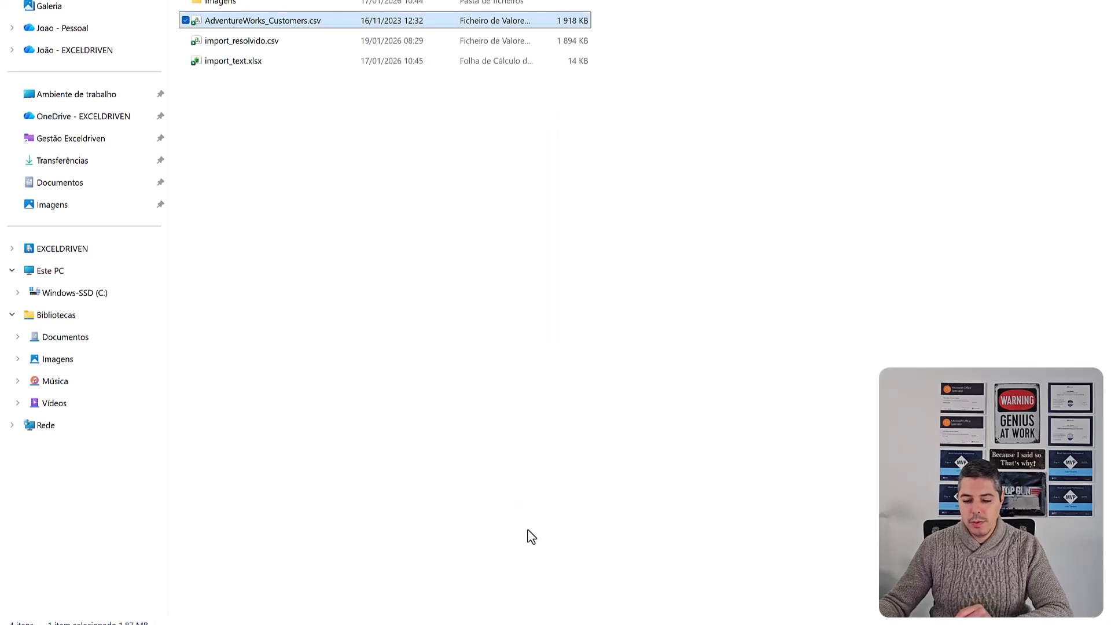
{"action": "left_click", "coordinate": [543, 624]}
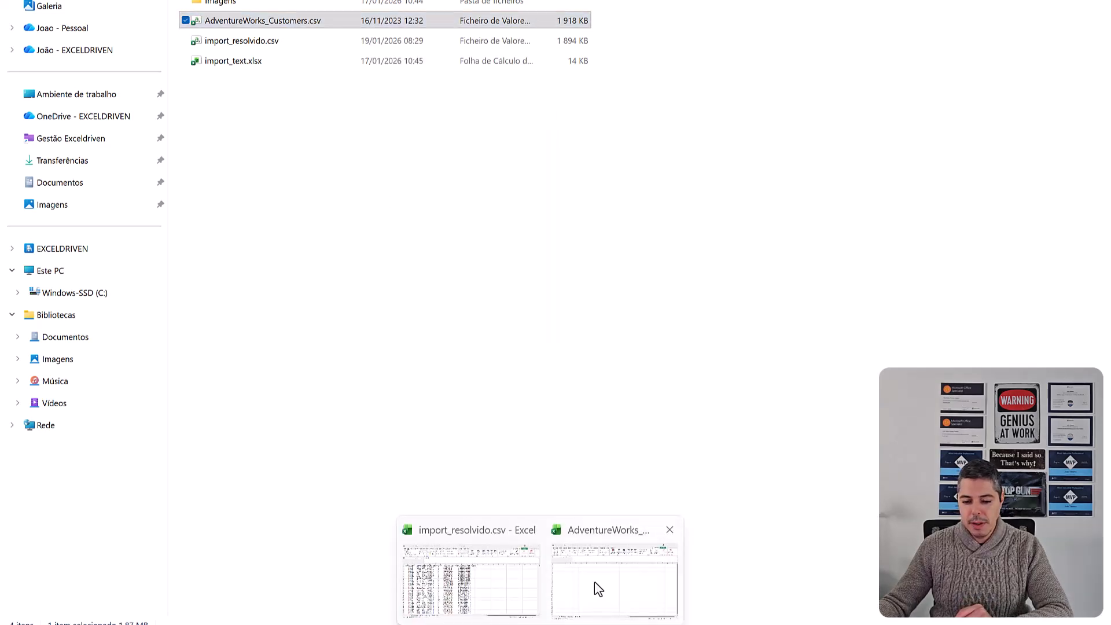
{"action": "left_click", "coordinate": [597, 589]}
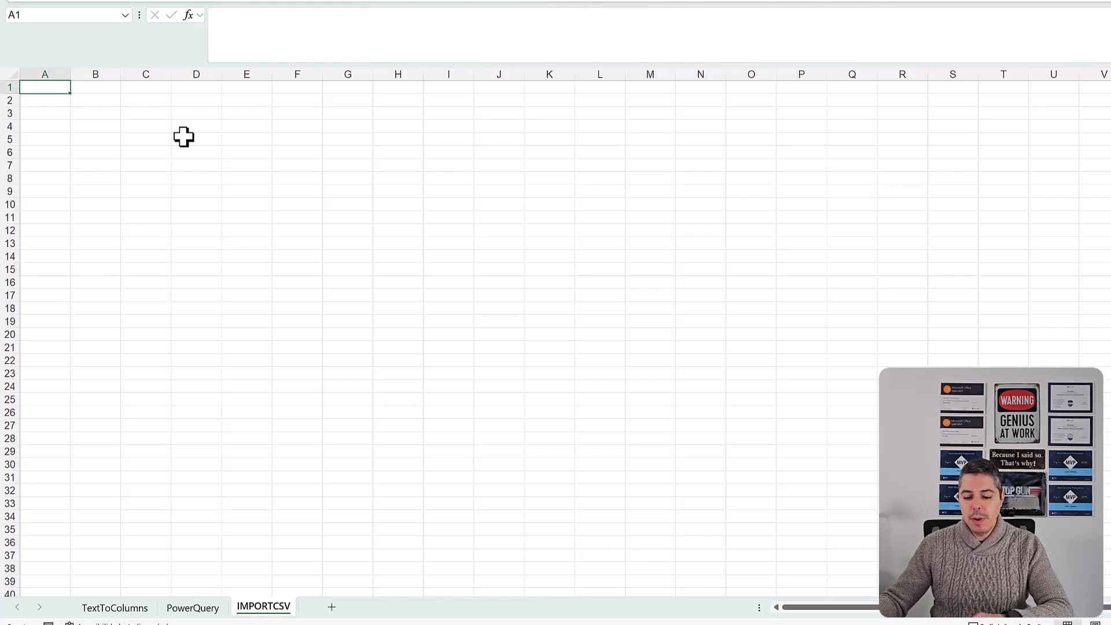
- Enter an IMPORTCSV formula in A1 with the copied AdventureWorks_Customers.csv path as its only argument, pasted without active content
{"action": "type", "text": "=IMPO"}
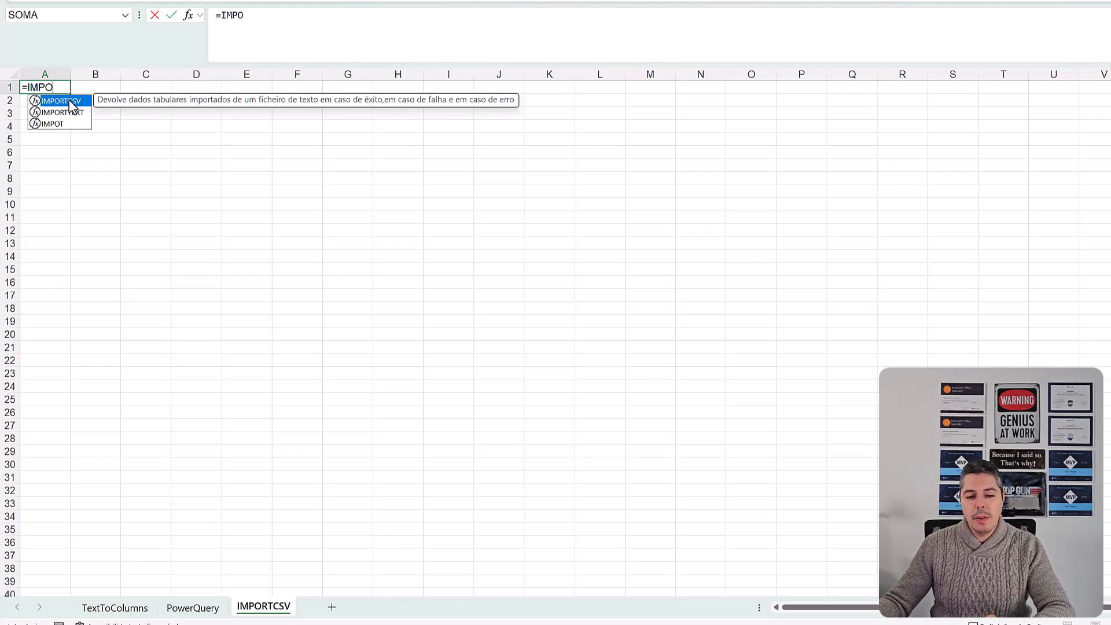
{"action": "double_click", "coordinate": [70, 102]}
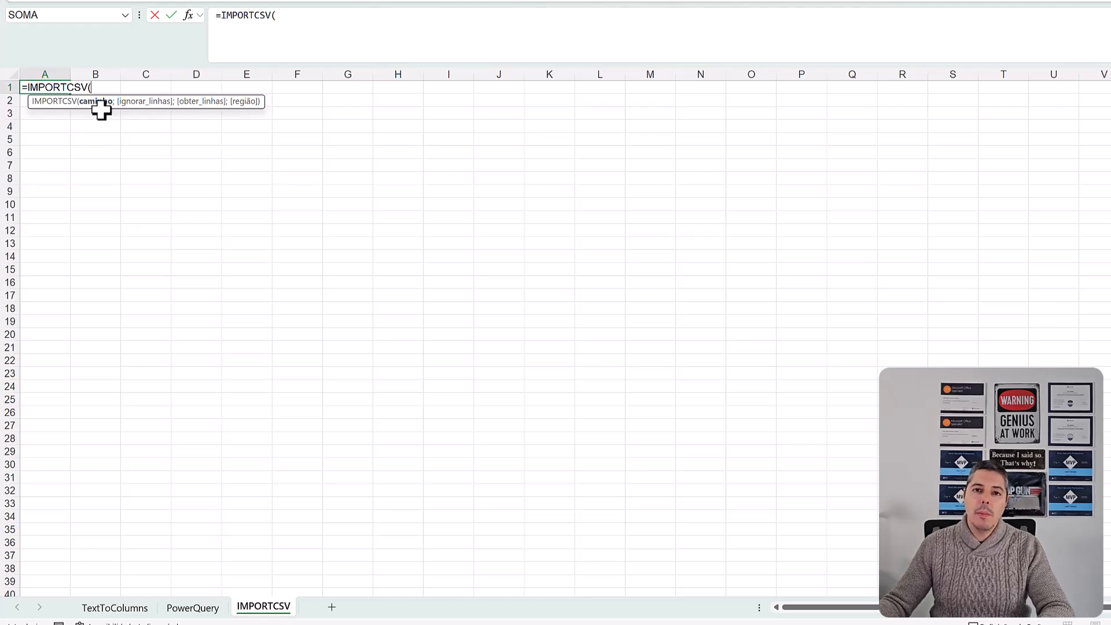
{"action": "left_click", "coordinate": [301, 22]}
{"action": "type", "text": "\"C:\\Users\\joao_\\Desktop\\TUTORIAIS\\02_2026 - IMPORTEXCEL\\Artigo\\01 - Ficheiros\\AdventureWorks_Customers.csv\""}
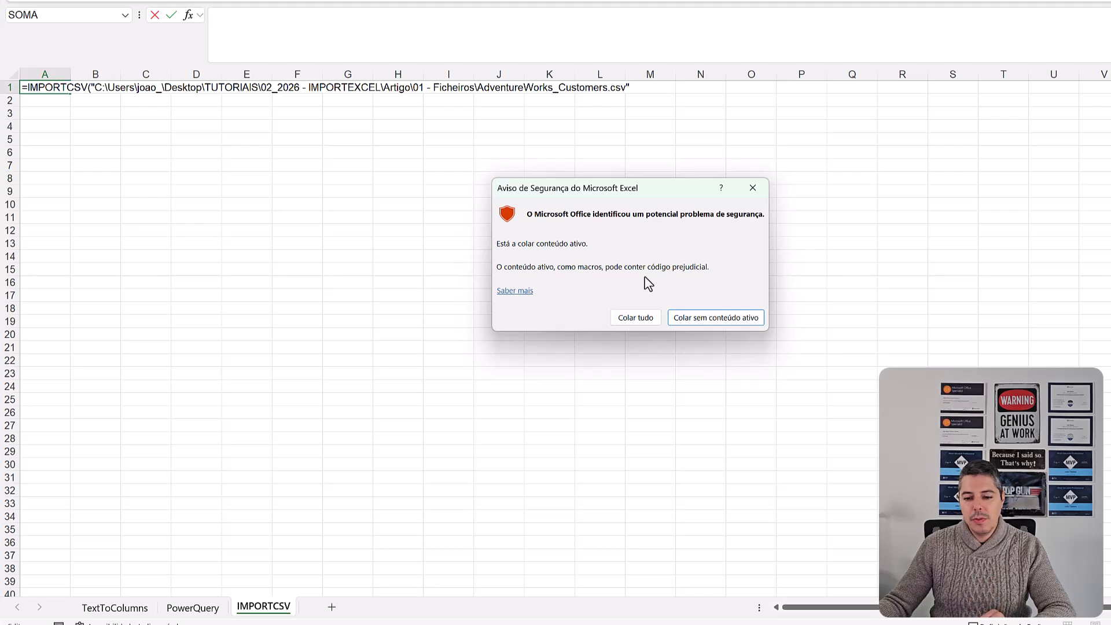
{"action": "left_click", "coordinate": [711, 321]}
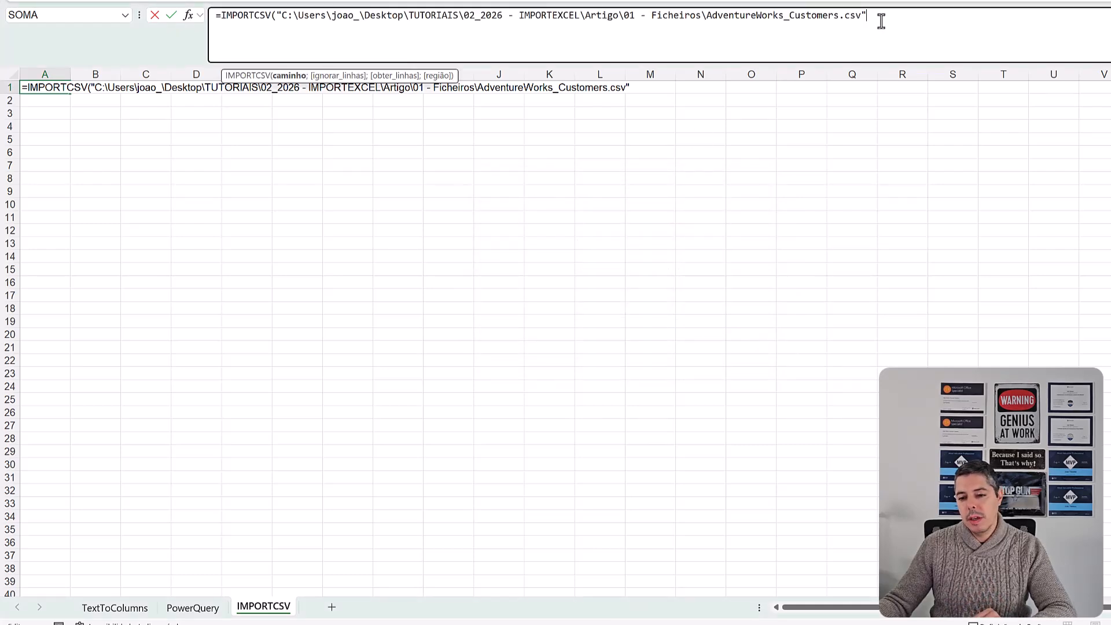
{"action": "left_click_drag", "start_coordinate": [867, 16], "coordinate": [282, 19]}
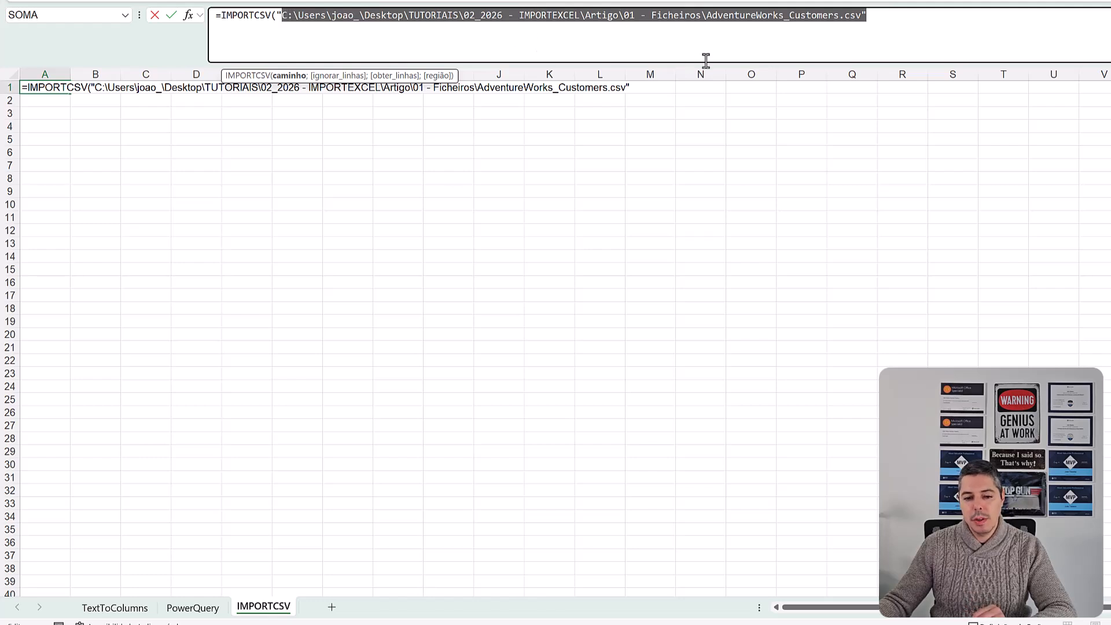
{"action": "left_click", "coordinate": [891, 19]}
{"action": "type", "text": ")"}
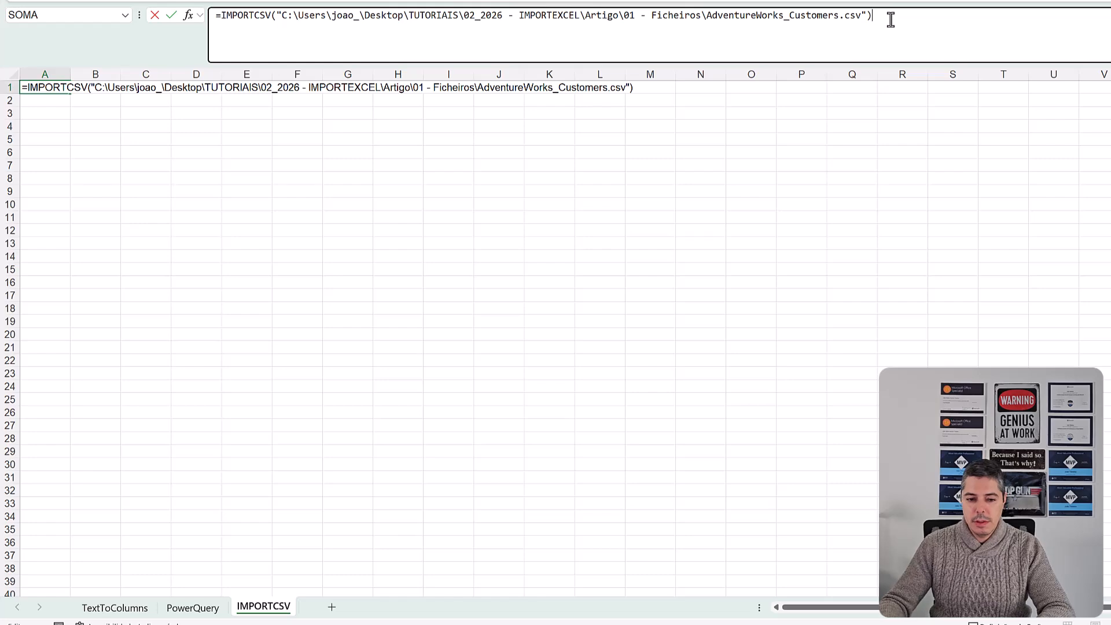
{"action": "key", "text": "Return"}
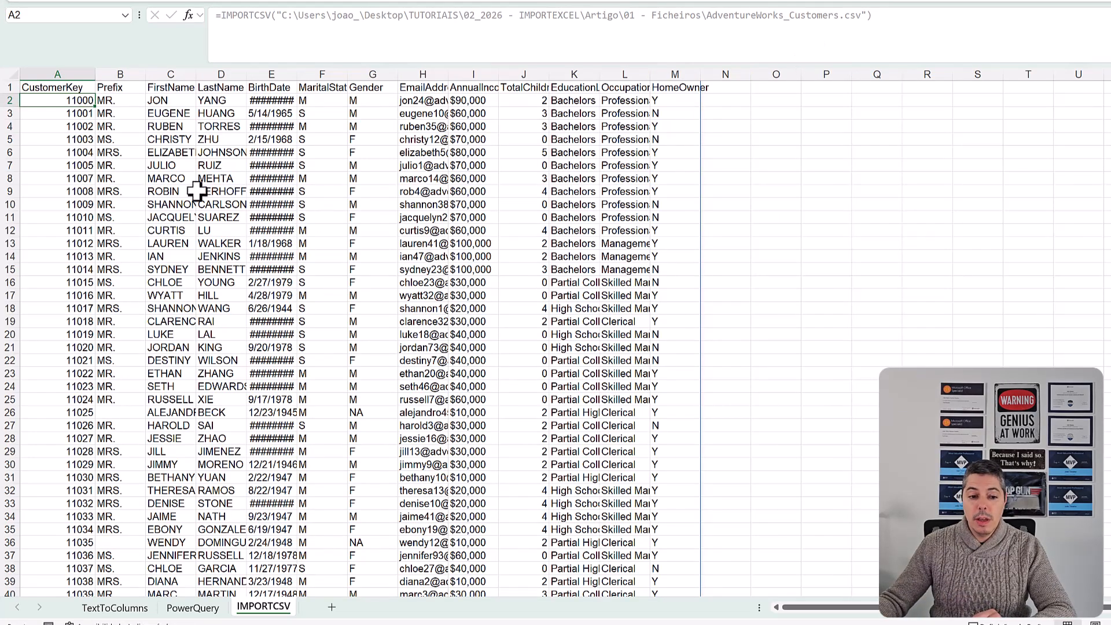
- Autofit the widths of all the imported data columns on the IMPORTCSV sheet
{"action": "left_click", "coordinate": [87, 68]}
{"action": "left_click_drag", "start_coordinate": [220, 68], "coordinate": [653, 72]}
{"action": "double_click", "coordinate": [652, 73]}
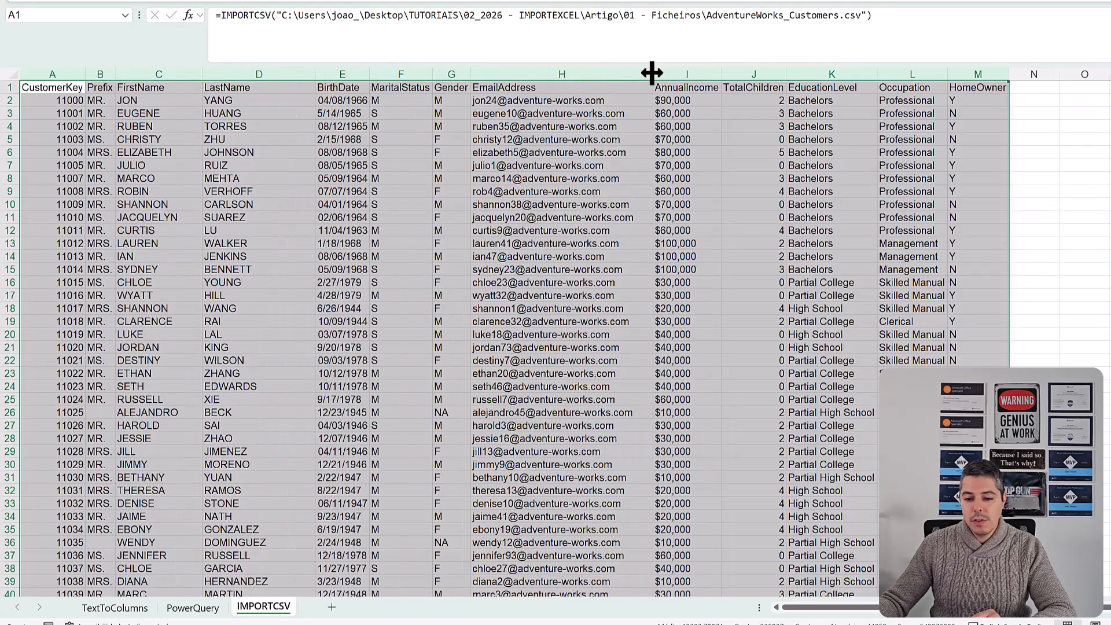
{"action": "left_click", "coordinate": [511, 164]}
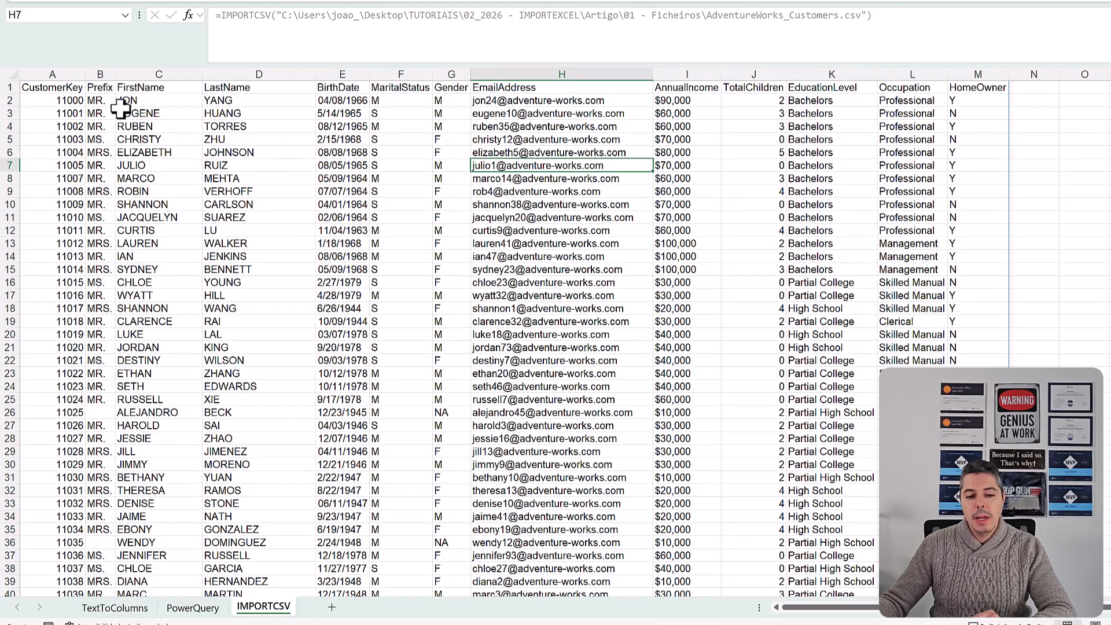
- Add the ignorar_linhas argument with the value 1 to the IMPORTCSV formula in A1
{"action": "left_click", "coordinate": [45, 100]}
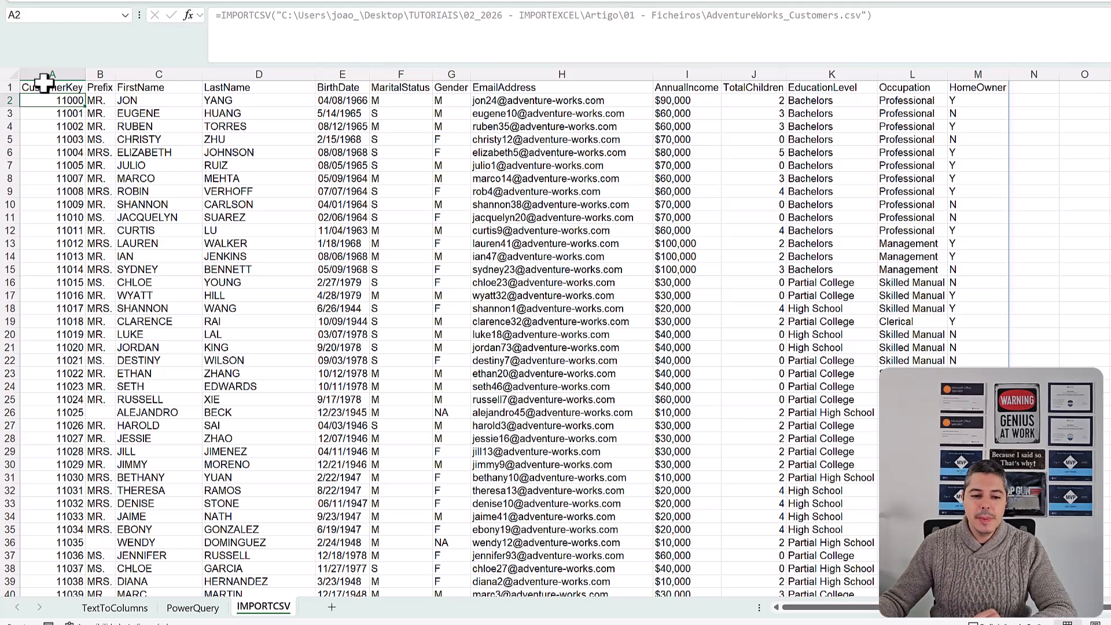
{"action": "left_click", "coordinate": [45, 87]}
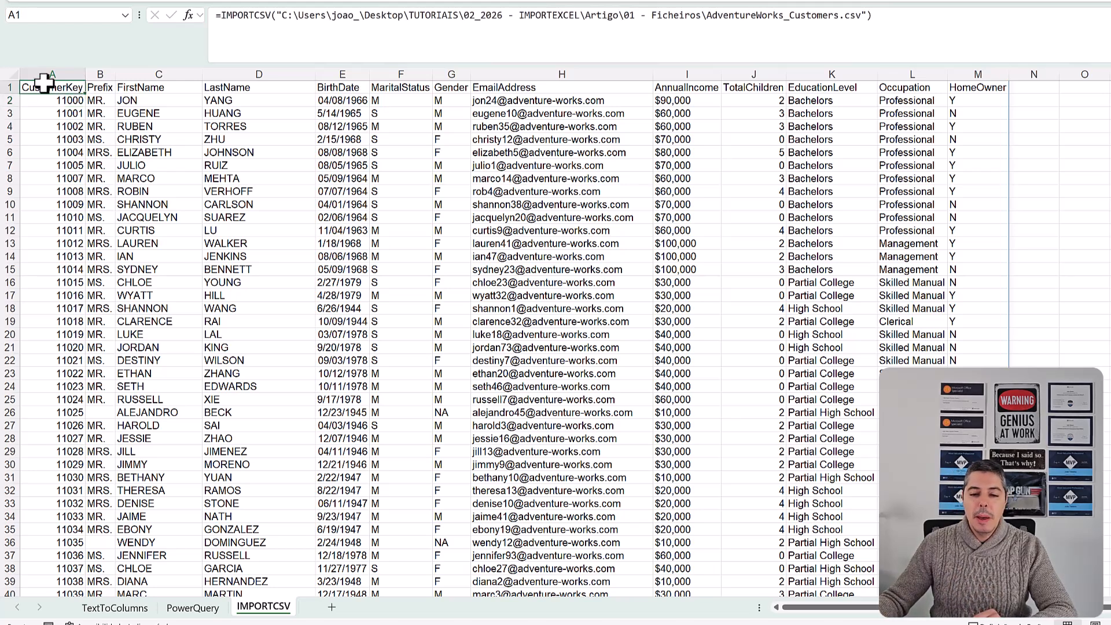
{"action": "left_click", "coordinate": [873, 15]}
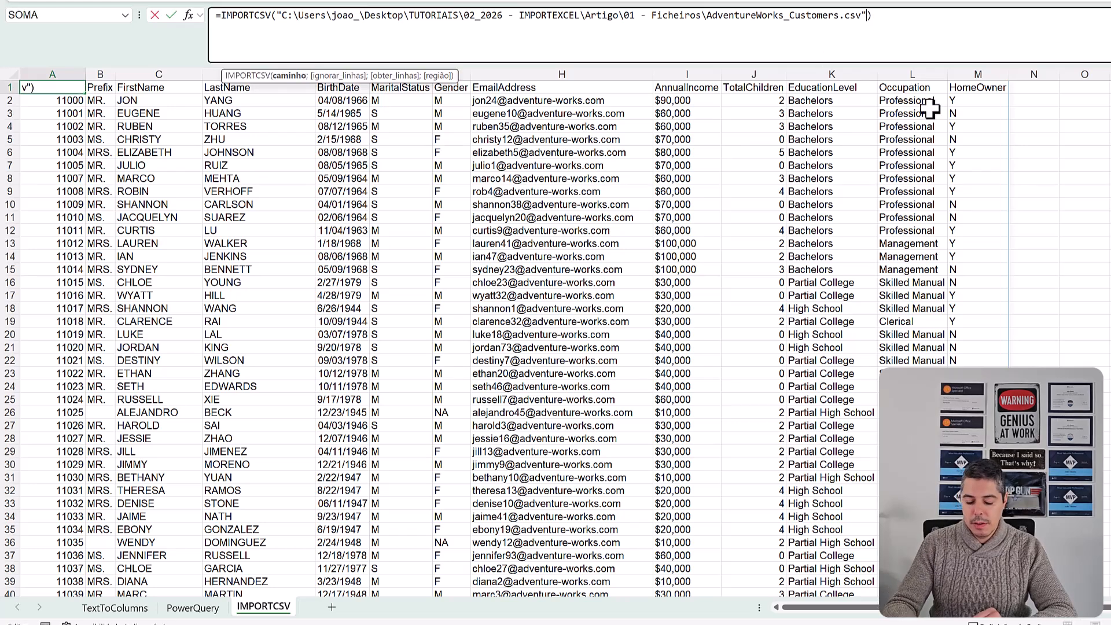
{"action": "type", "text": ";1"}
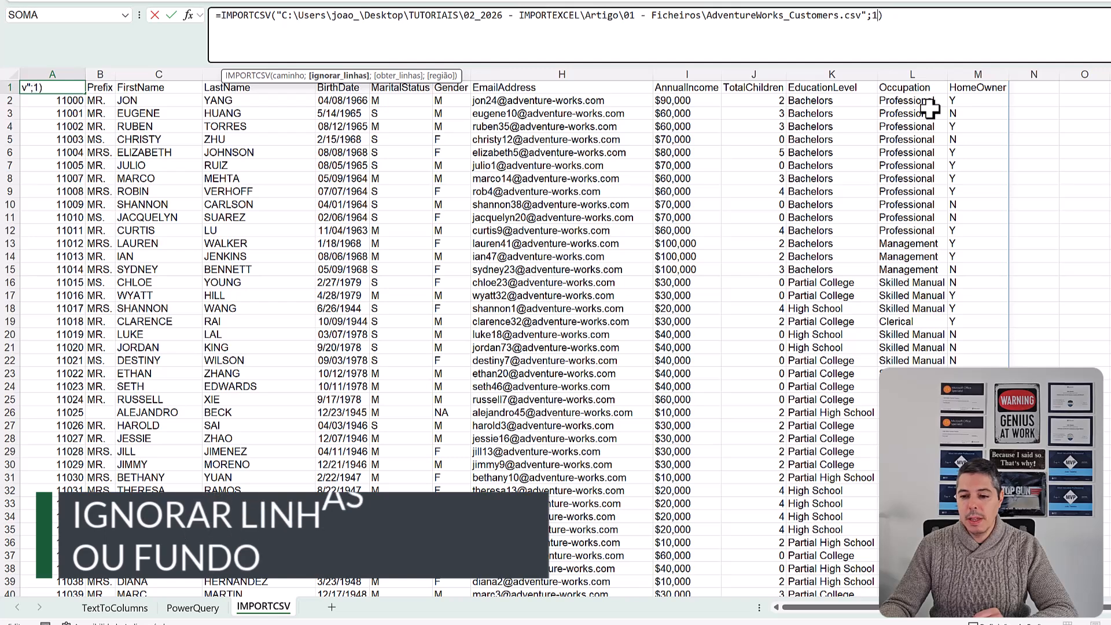
{"action": "key", "text": "Return"}
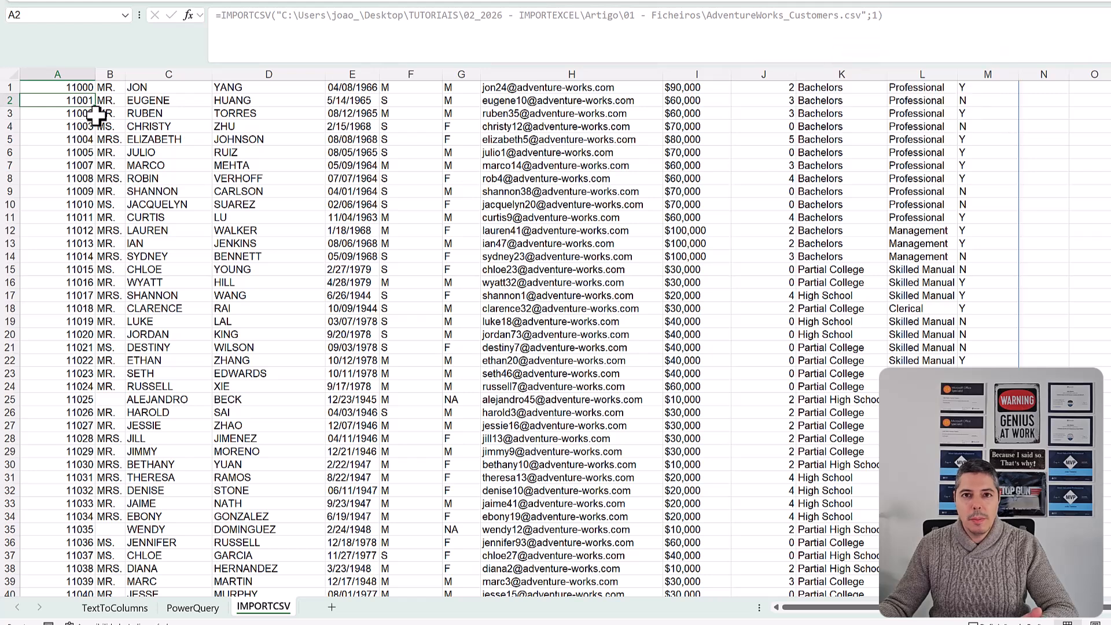
- Set the ignorar_linhas argument of the A1 IMPORTCSV formula to 0
{"action": "left_click", "coordinate": [81, 87]}
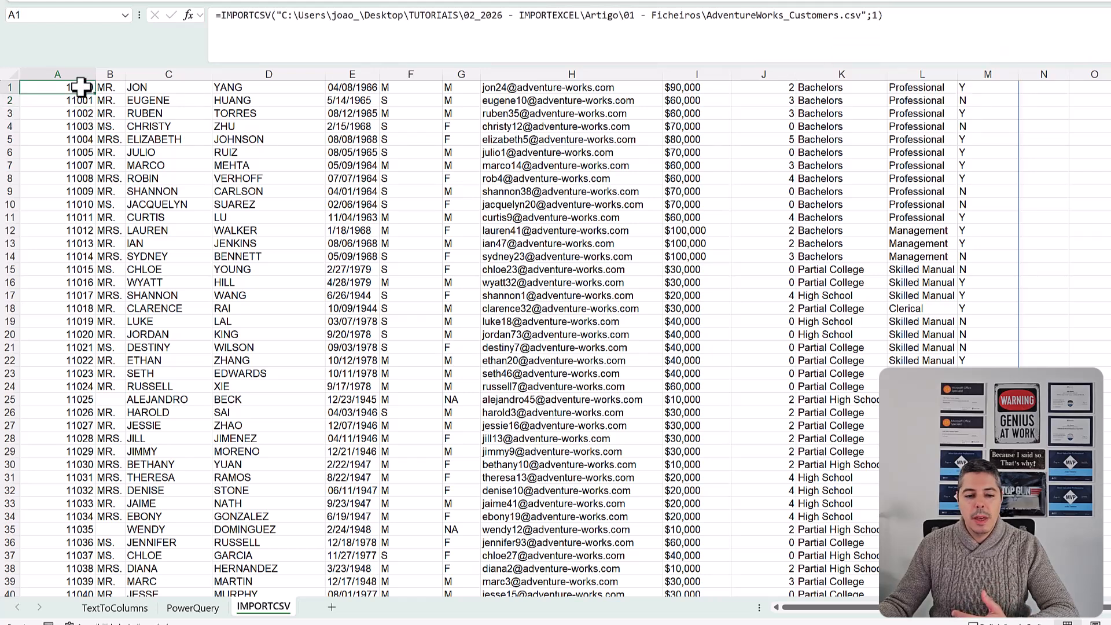
{"action": "left_click", "coordinate": [877, 16]}
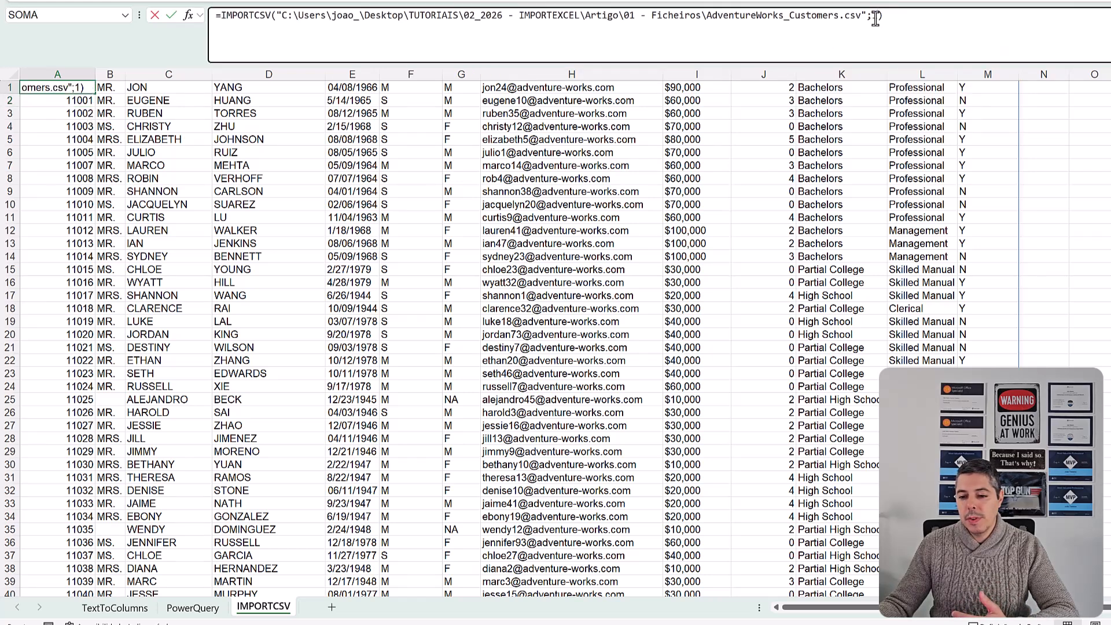
{"action": "key", "text": "BackSpace"}
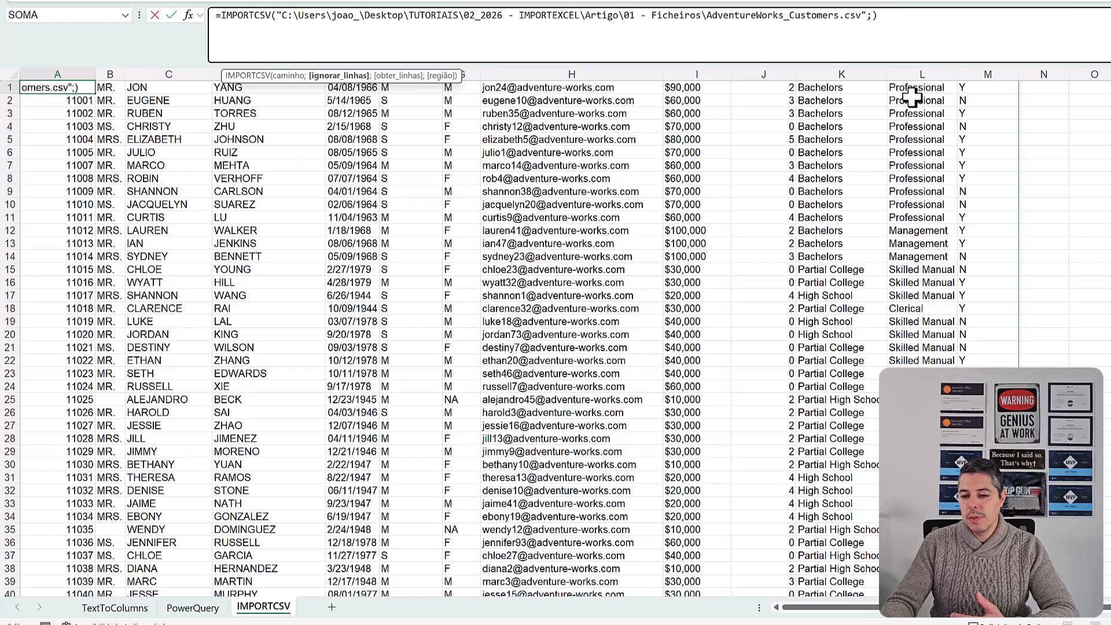
{"action": "type", "text": "0"}
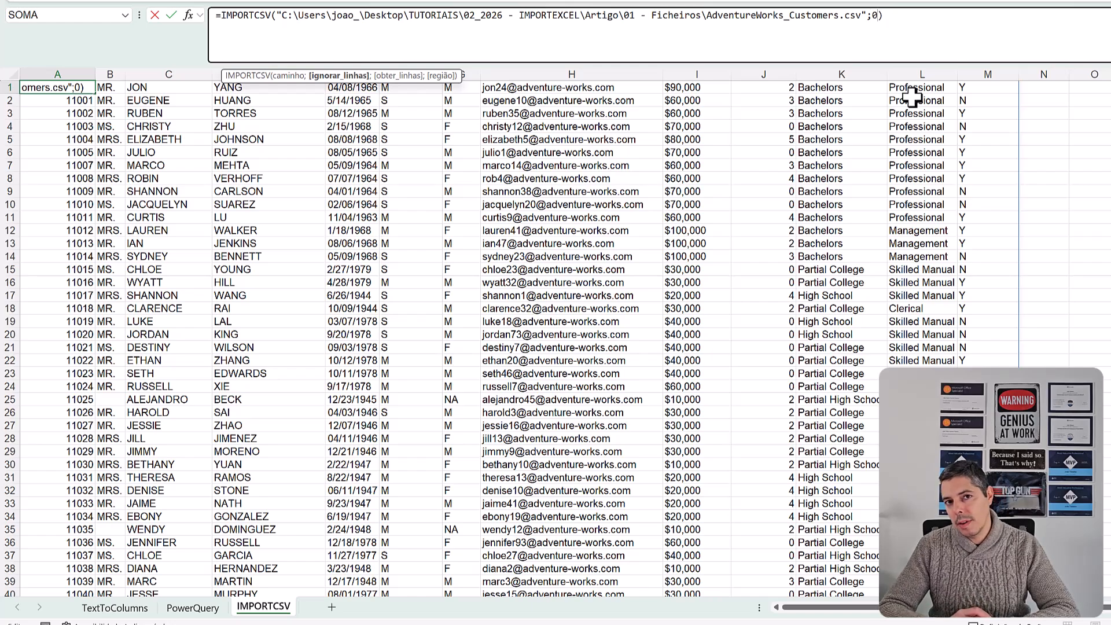
{"action": "key", "text": "Return"}
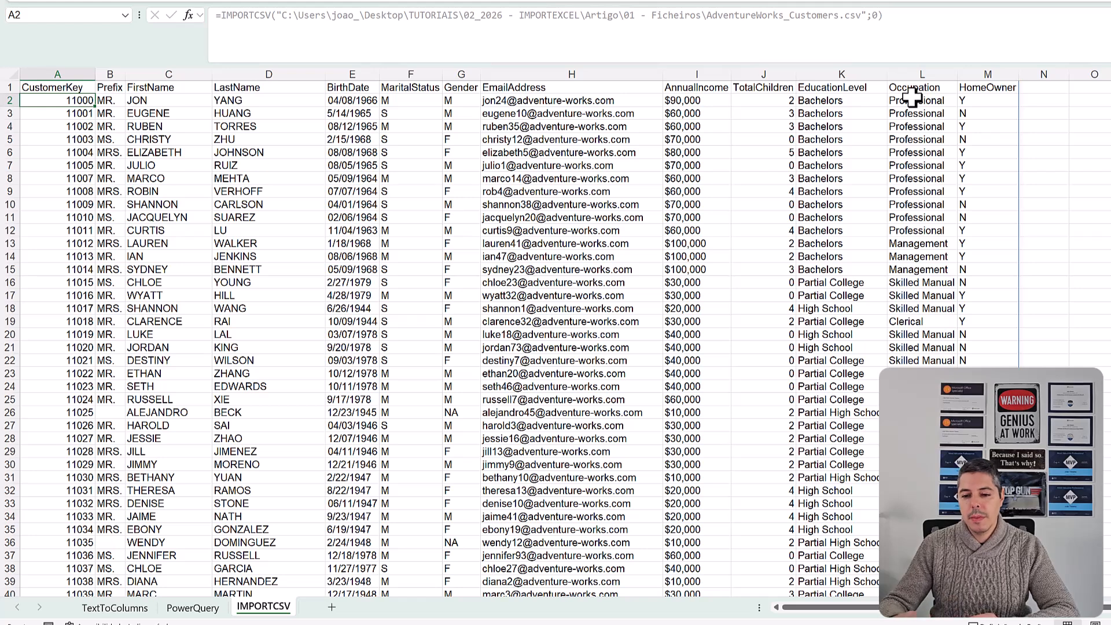
- Add the obter_linhas argument with the value 5 to the IMPORTCSV formula in A1
{"action": "left_click", "coordinate": [32, 87]}
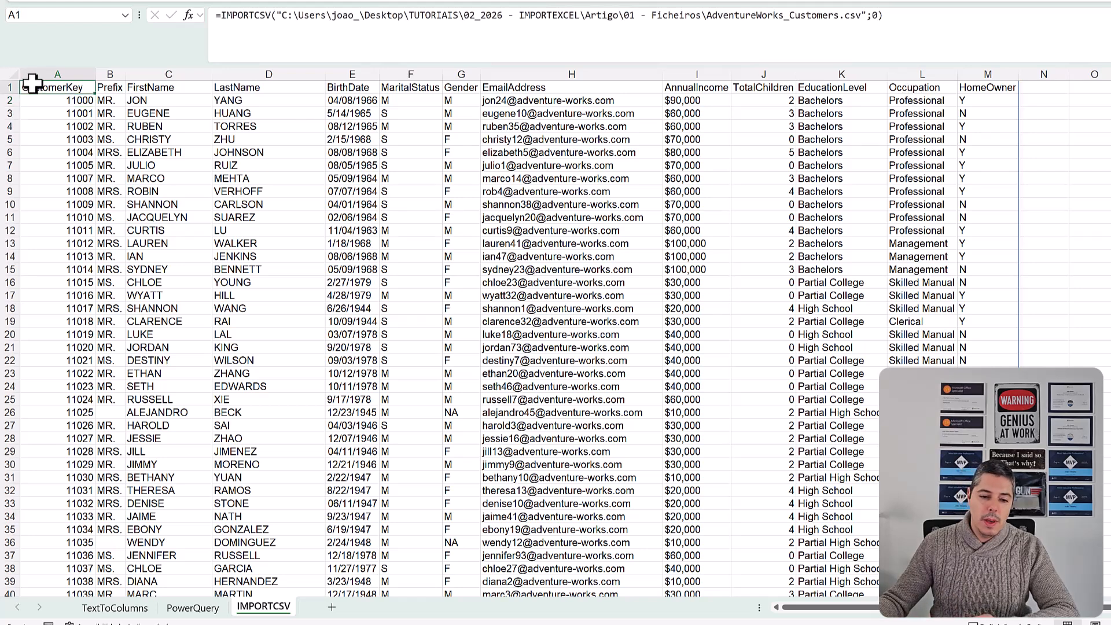
{"action": "left_click", "coordinate": [877, 15]}
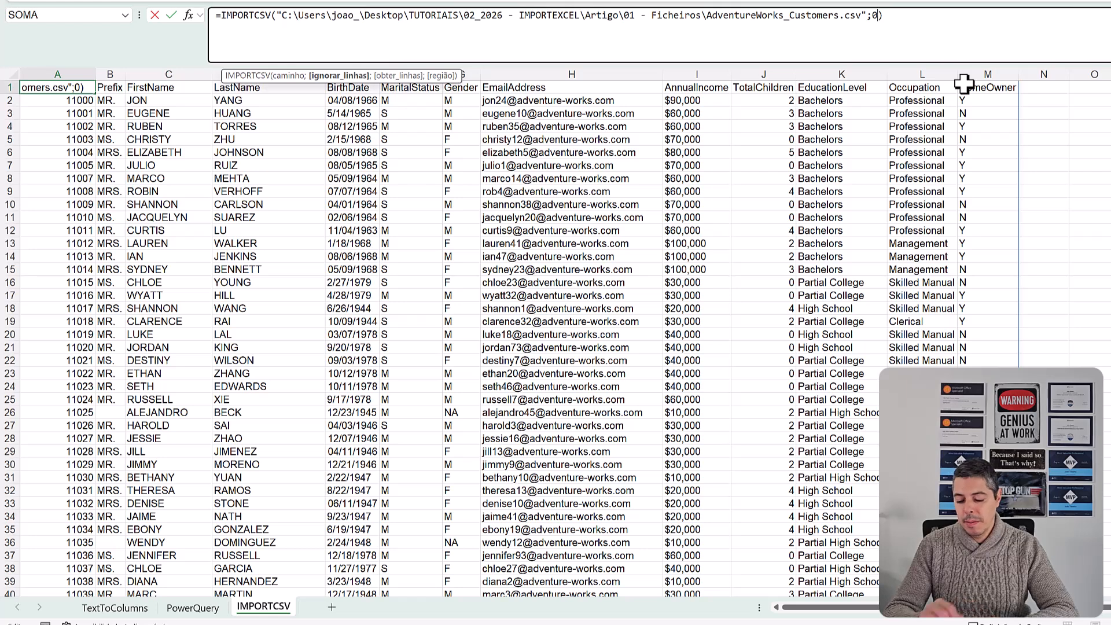
{"action": "type", "text": ";"}
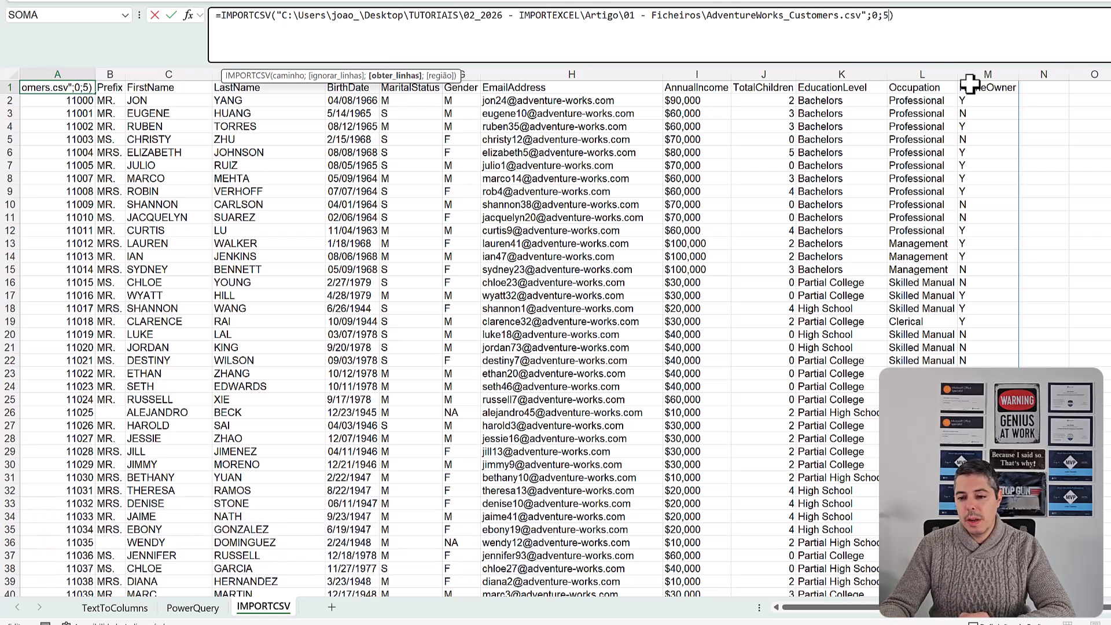
{"action": "type", "text": "5"}
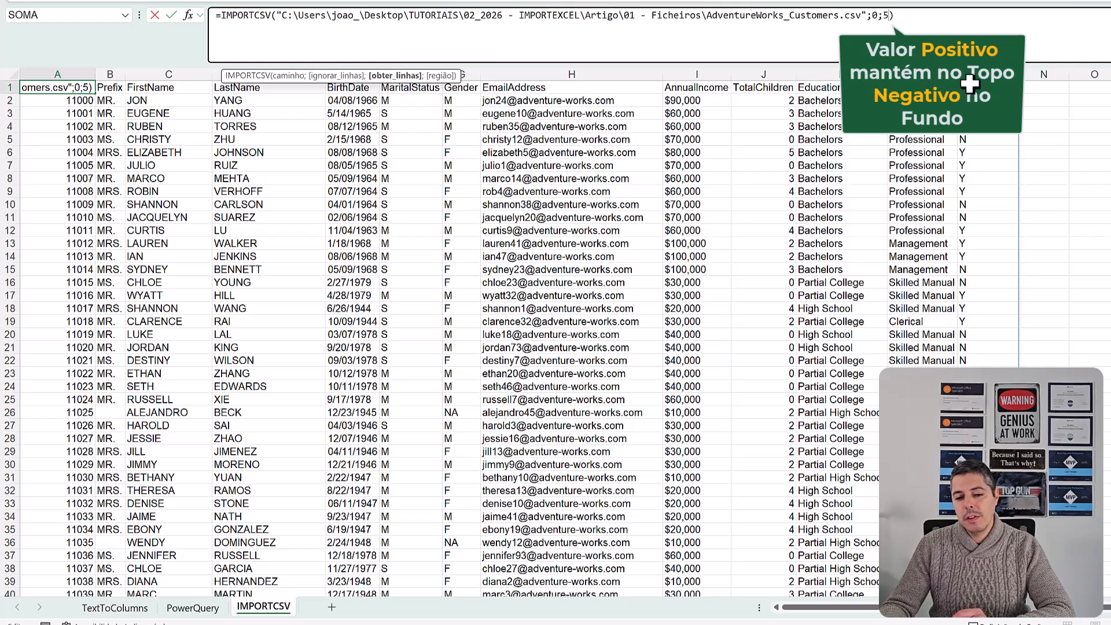
{"action": "key", "text": "Return"}
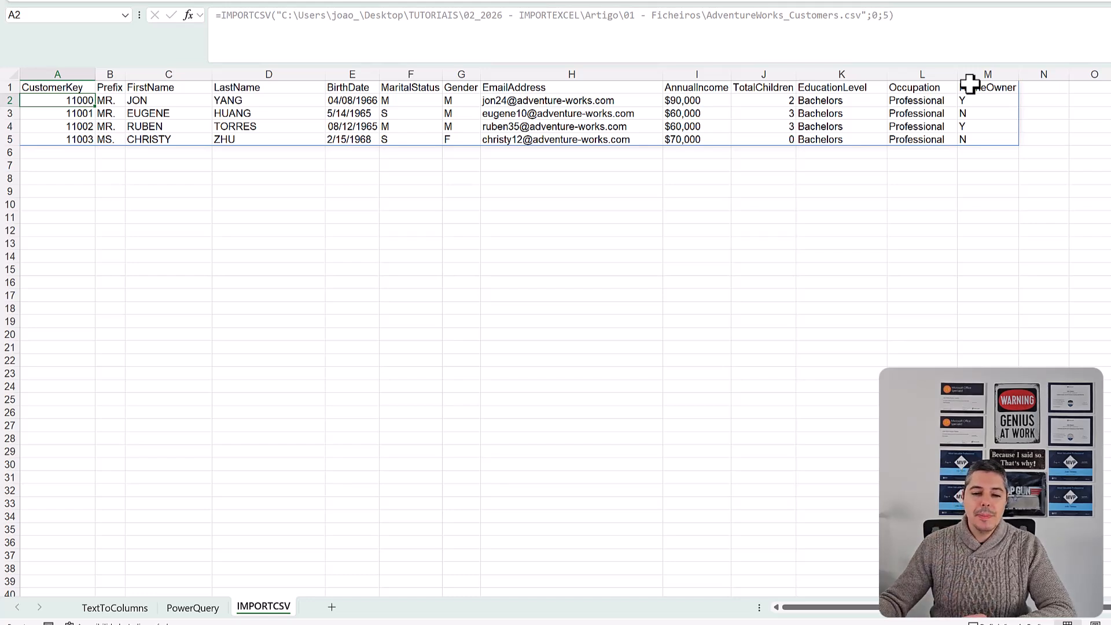
- Add the região argument "EN-US" to the A1 IMPORTCSV formula and widen the BirthDate column to fit its dates
{"action": "left_click", "coordinate": [64, 87]}
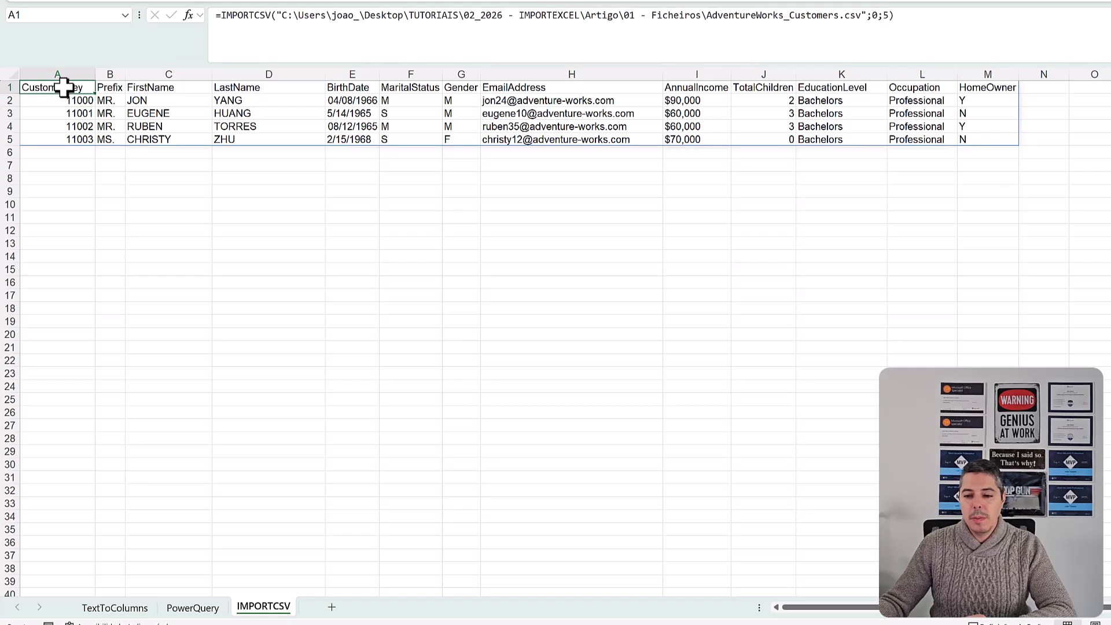
{"action": "left_click", "coordinate": [890, 15]}
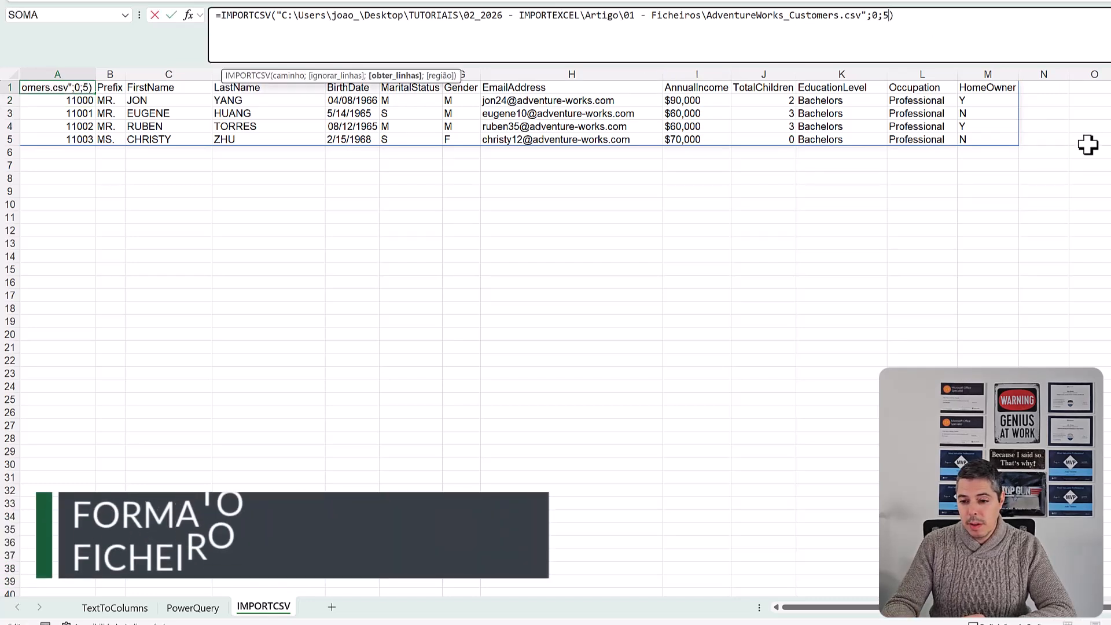
{"action": "type", "text": ";"}
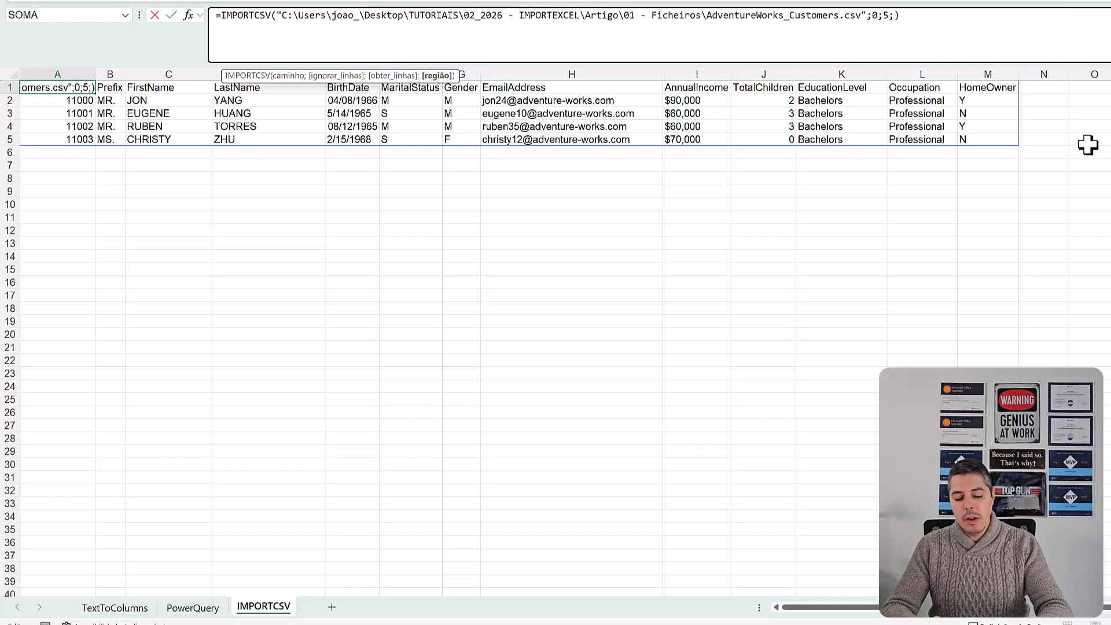
{"action": "type", "text": "\""}
{"action": "type", "text": "EN-US"}
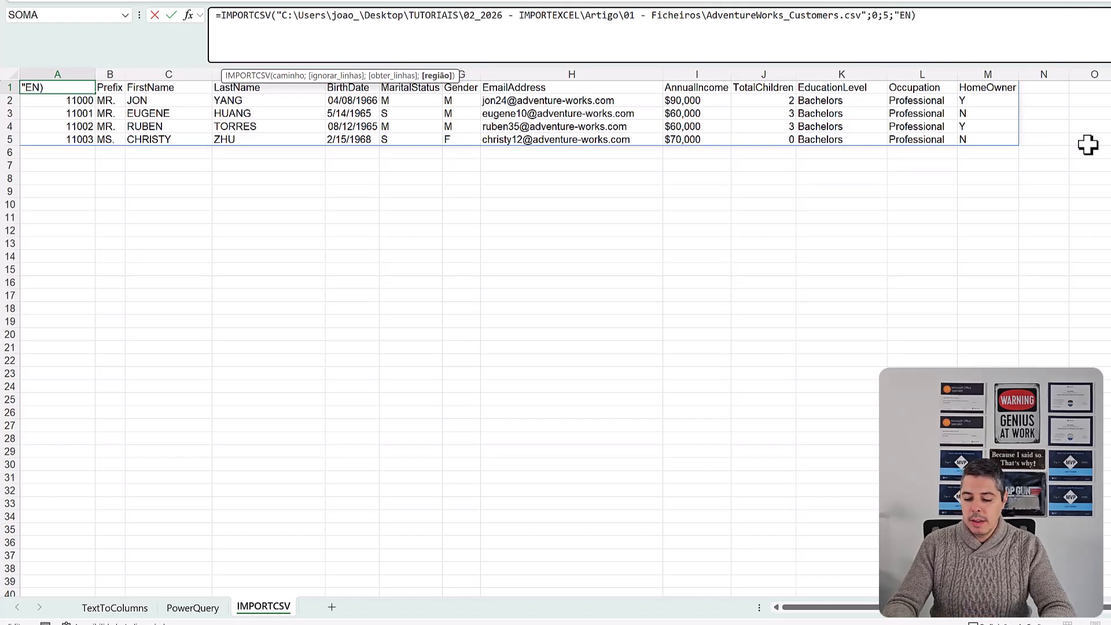
{"action": "type", "text": "\""}
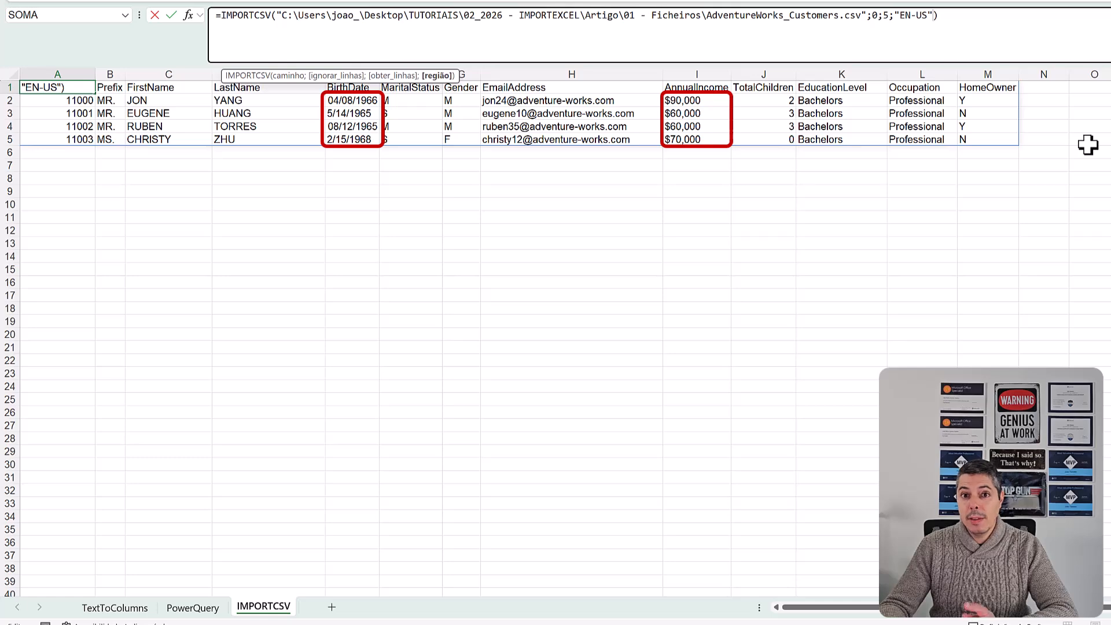
{"action": "key", "text": "Return"}
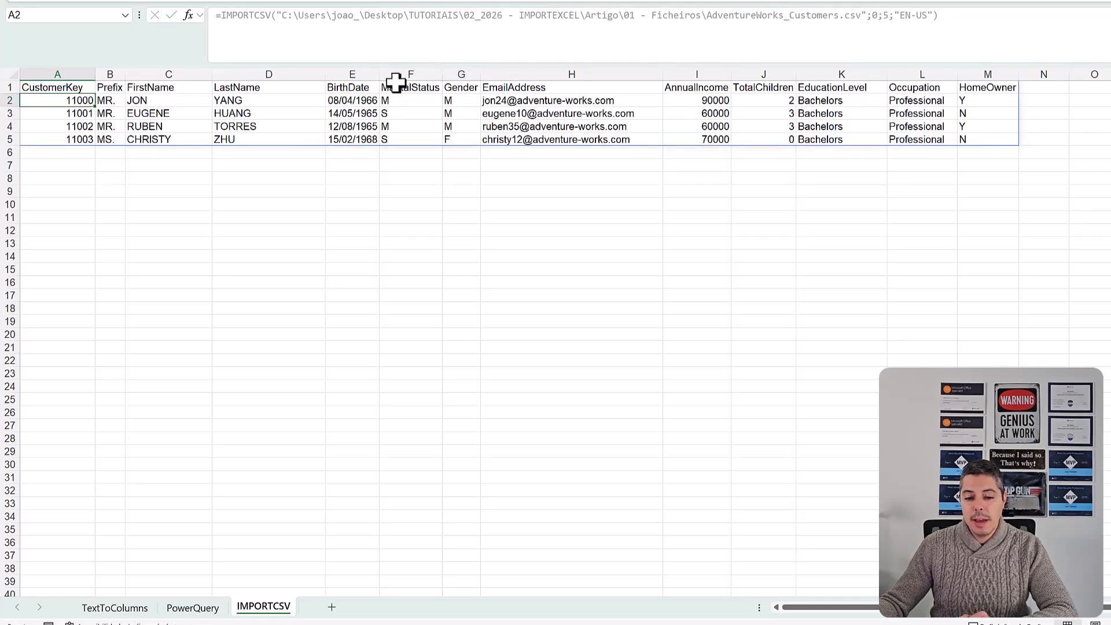
{"action": "left_click_drag", "start_coordinate": [381, 71], "coordinate": [372, 137]}
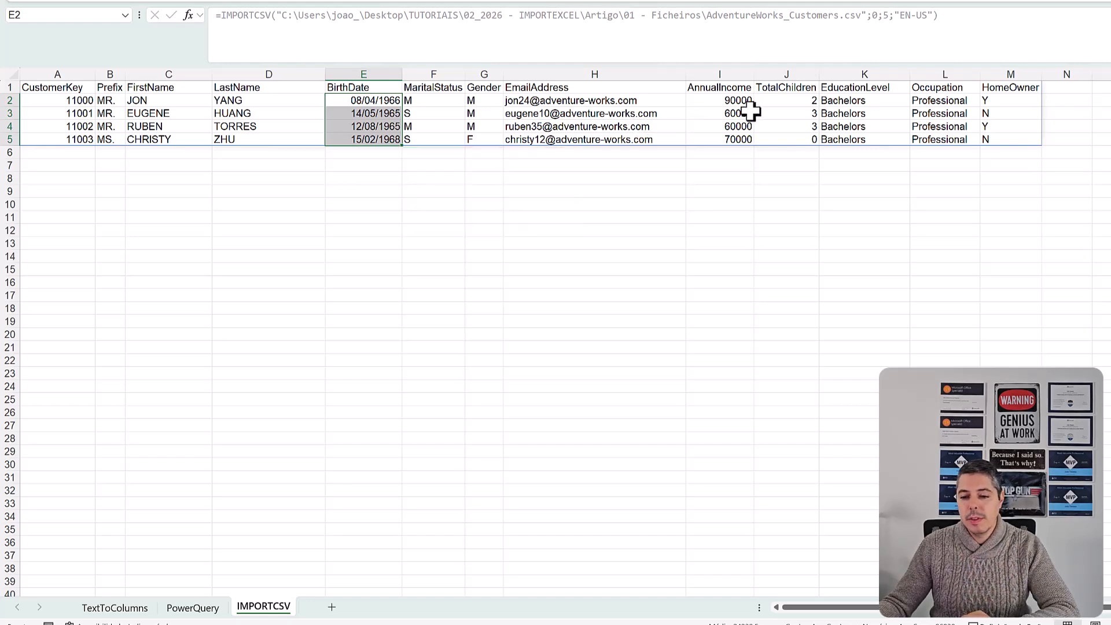
{"action": "left_click_drag", "start_coordinate": [732, 100], "coordinate": [729, 134]}
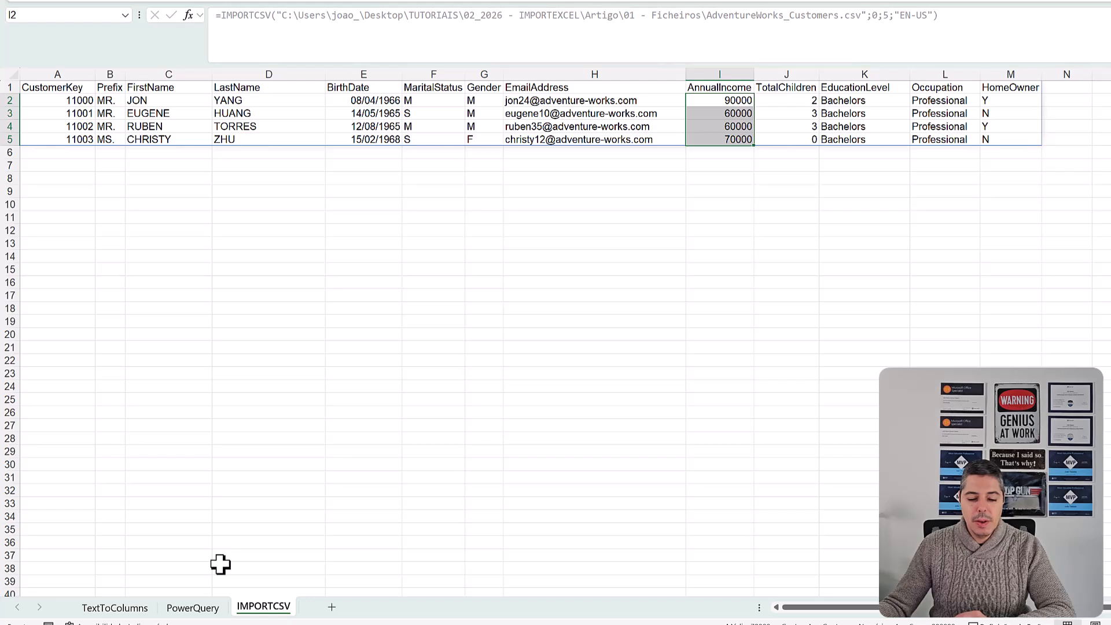
- Add a new worksheet after the IMPORTCSV sheet and name it IMPORTTEXT
{"action": "left_click", "coordinate": [332, 607]}
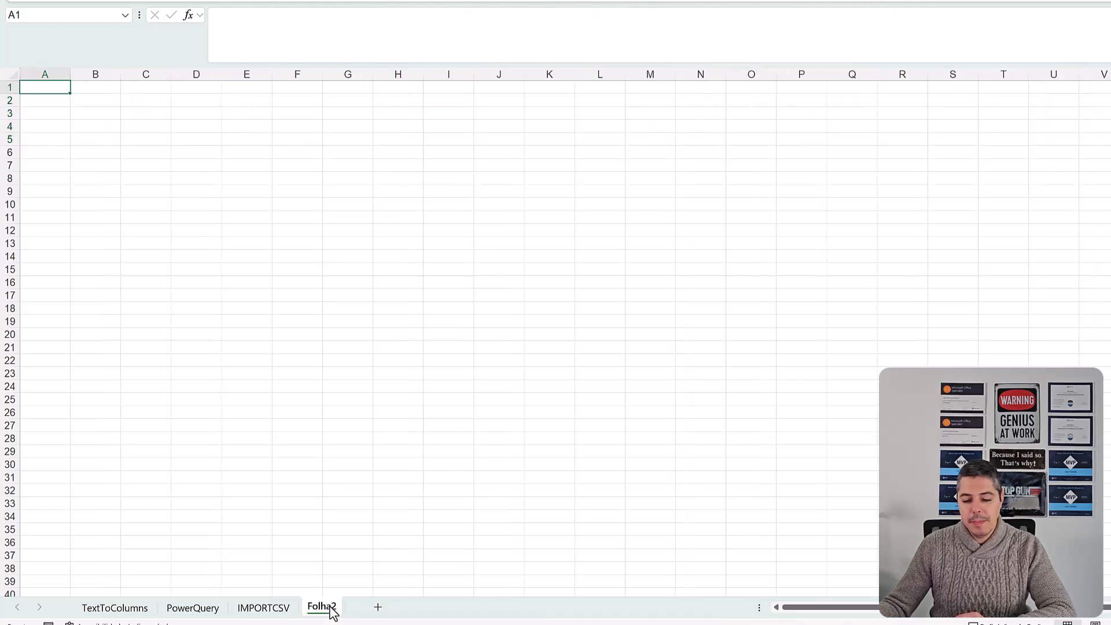
{"action": "double_click", "coordinate": [330, 608]}
{"action": "type", "text": "IMPOR"}
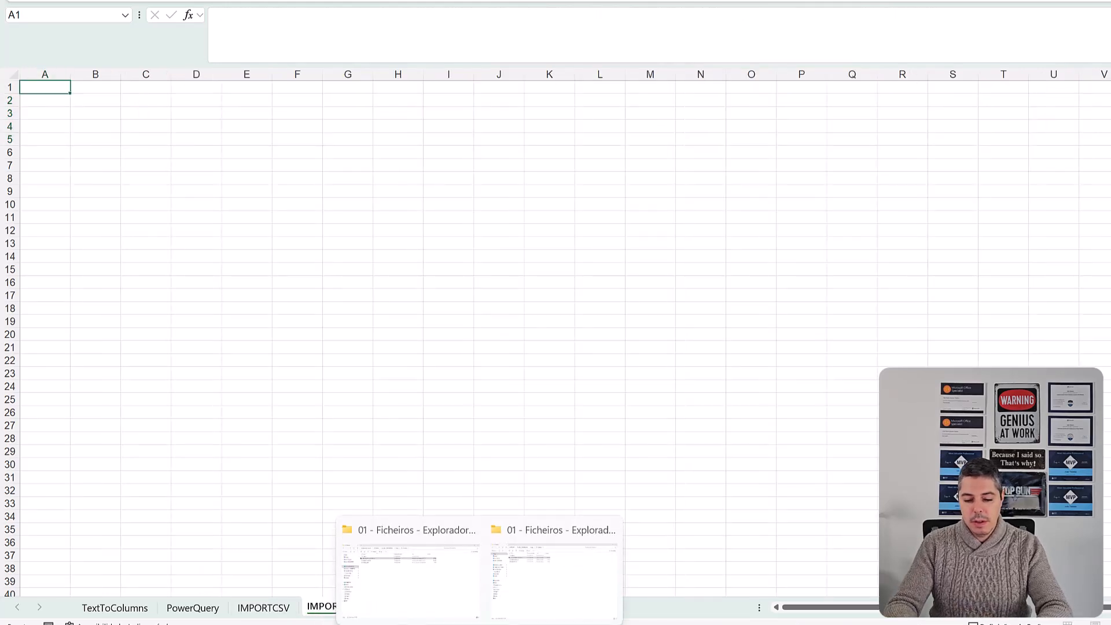
{"action": "type", "text": "TTEXT"}
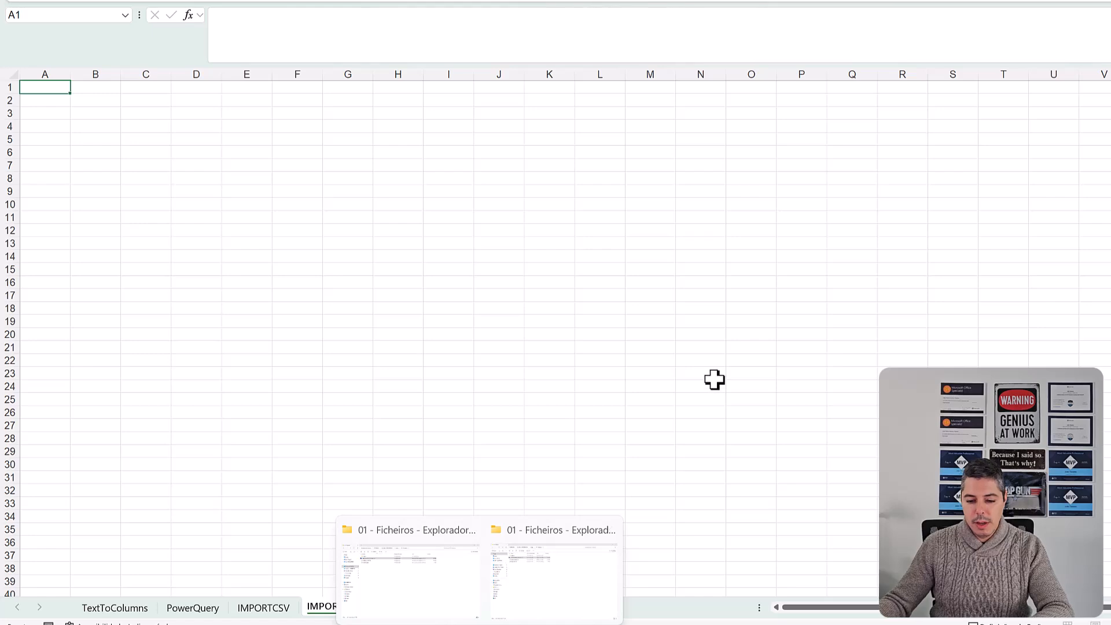
{"action": "left_click", "coordinate": [715, 382]}
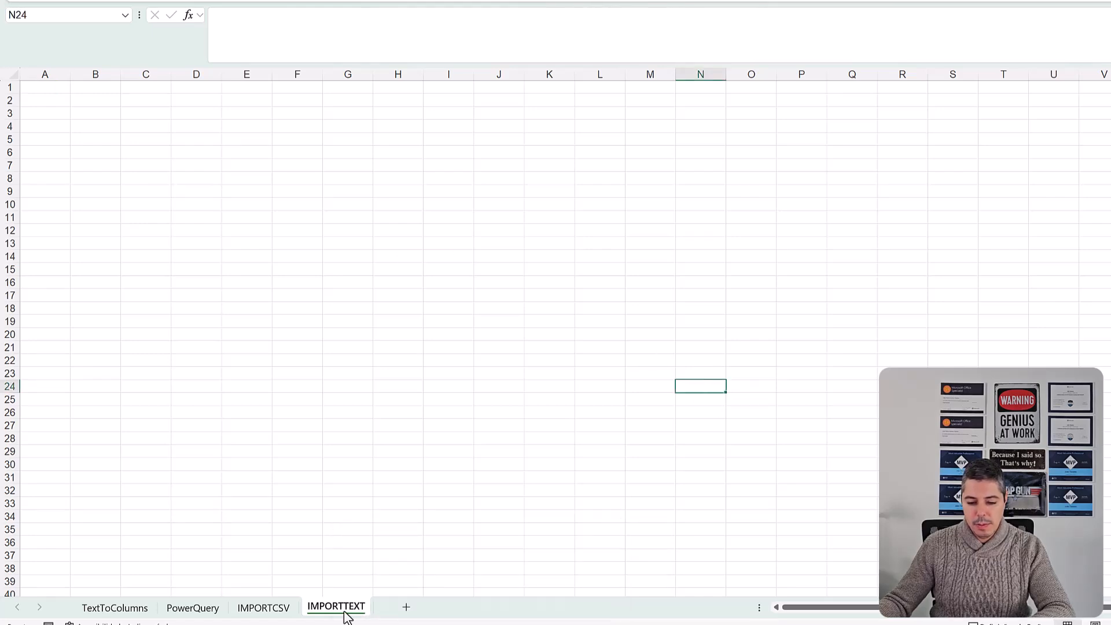
- Enter an IMPORTTEXT formula in A1 with the copied AdventureWorks_Customers.csv path as its only argument, pasted without active content
{"action": "left_click", "coordinate": [38, 88]}
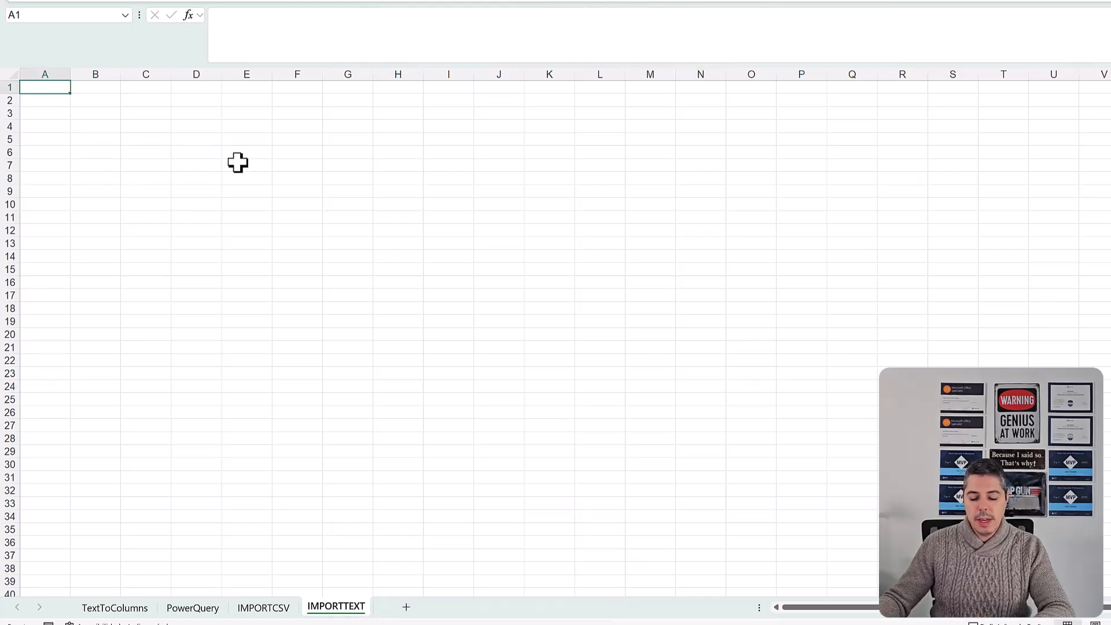
{"action": "type", "text": "MPO"}
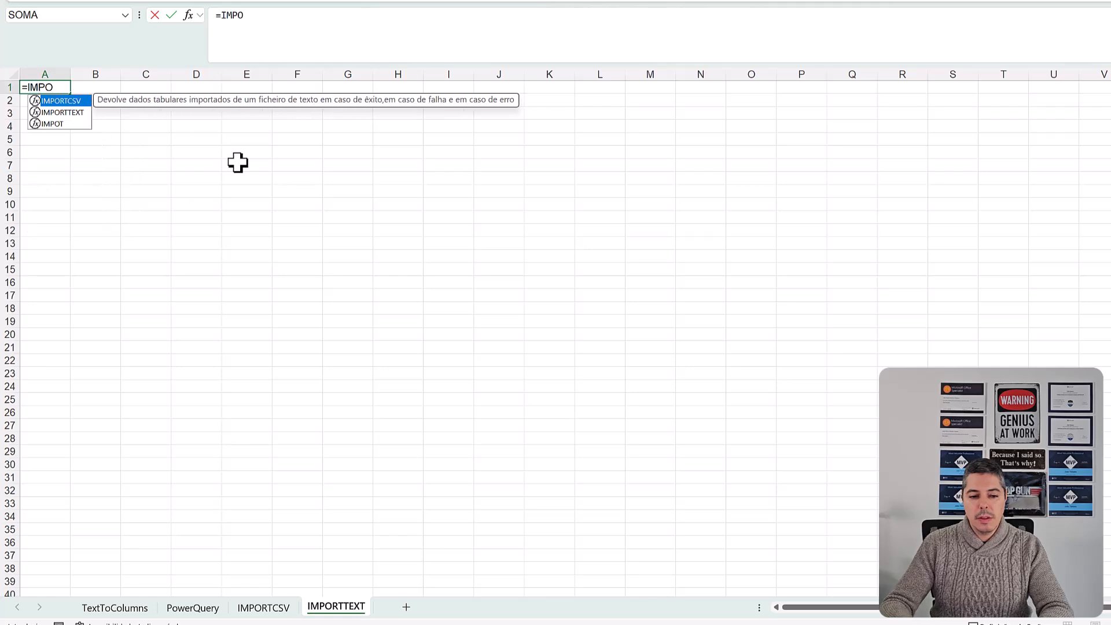
{"action": "key", "text": "Down"}
{"action": "key", "text": "Tab"}
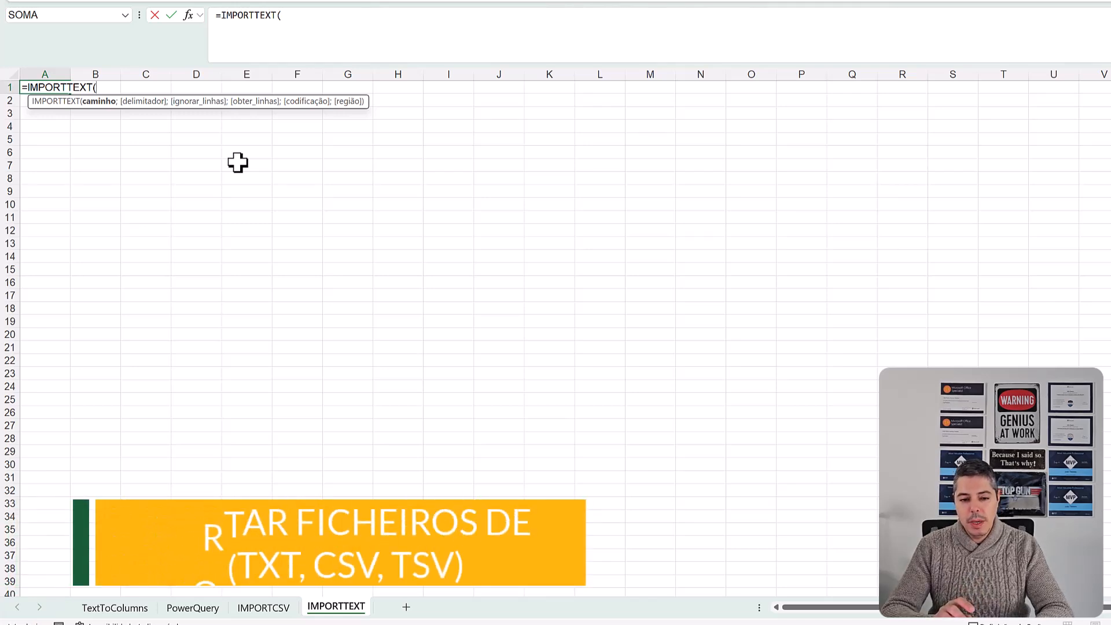
{"action": "type", "text": "\"C:\\Users\\joao_\\Desktop\\TUTORIAIS\\02_2026 - IMPORTEXCEL\\Artigo\\01 - Ficheiros\\AdventureWorks_Customers.csv\""}
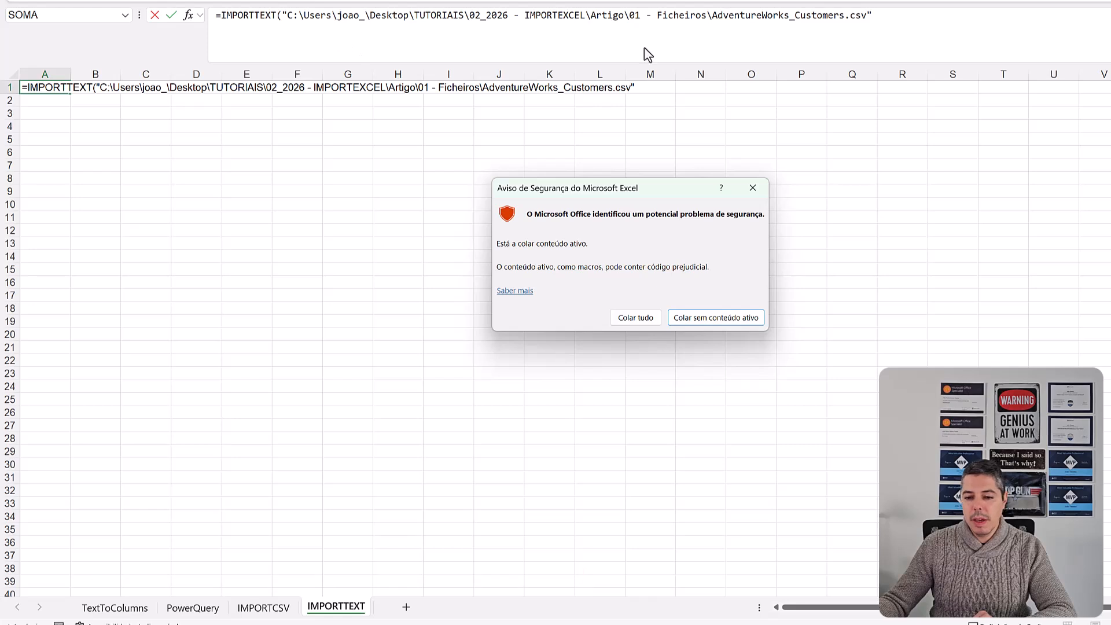
{"action": "left_click", "coordinate": [700, 320]}
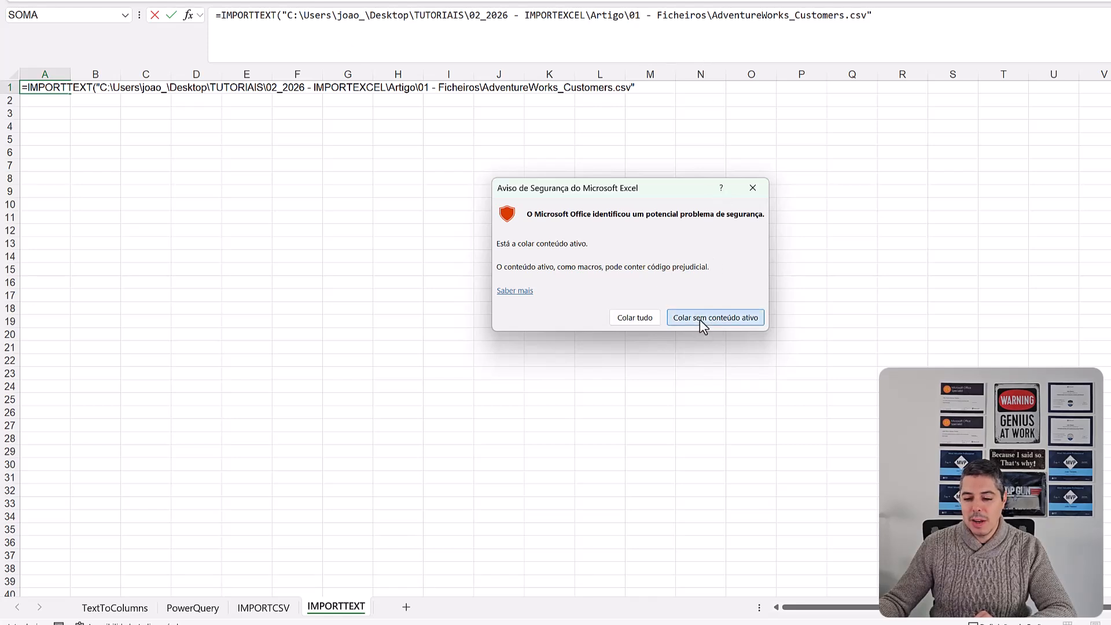
{"action": "left_click", "coordinate": [899, 14]}
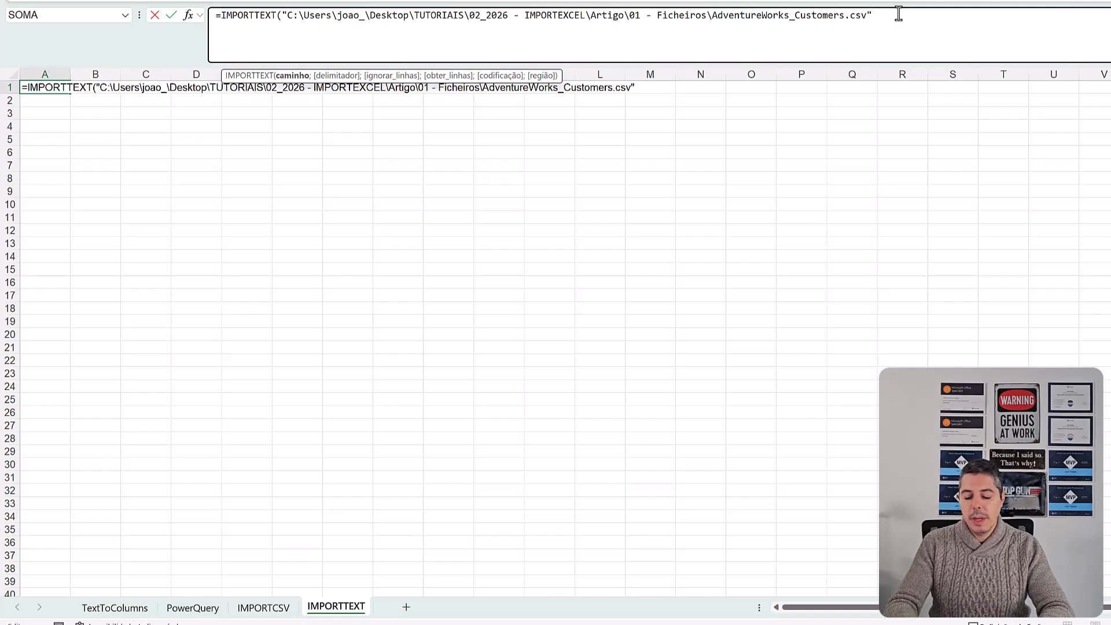
{"action": "type", "text": ")"}
{"action": "key", "text": "Return"}
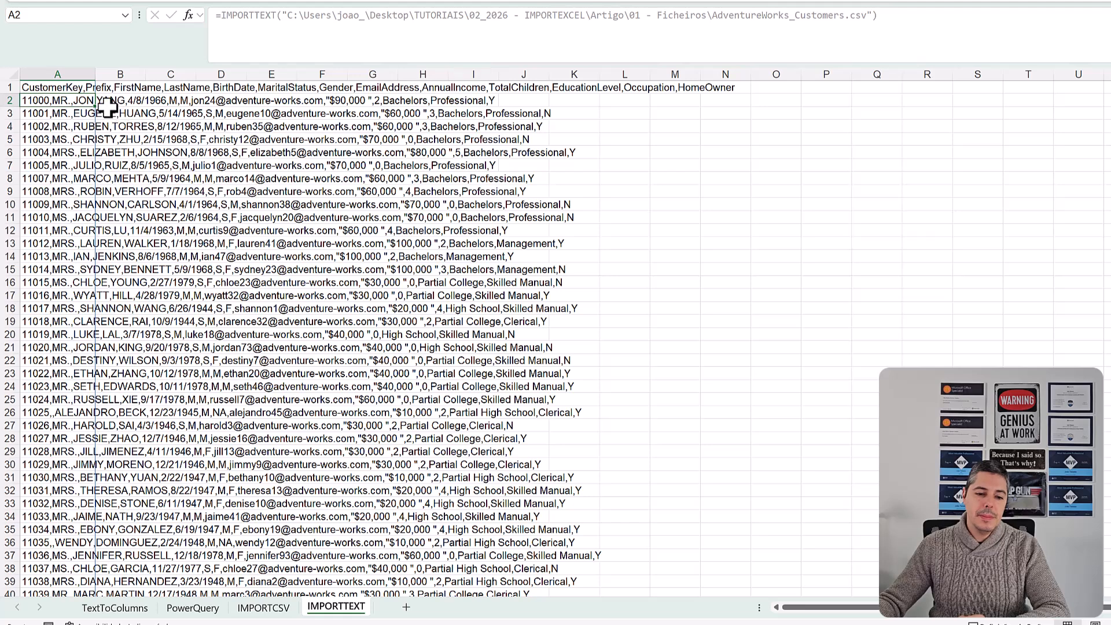
- Add the delimitador argument "," to the IMPORTTEXT formula in A1
{"action": "left_click", "coordinate": [44, 86]}
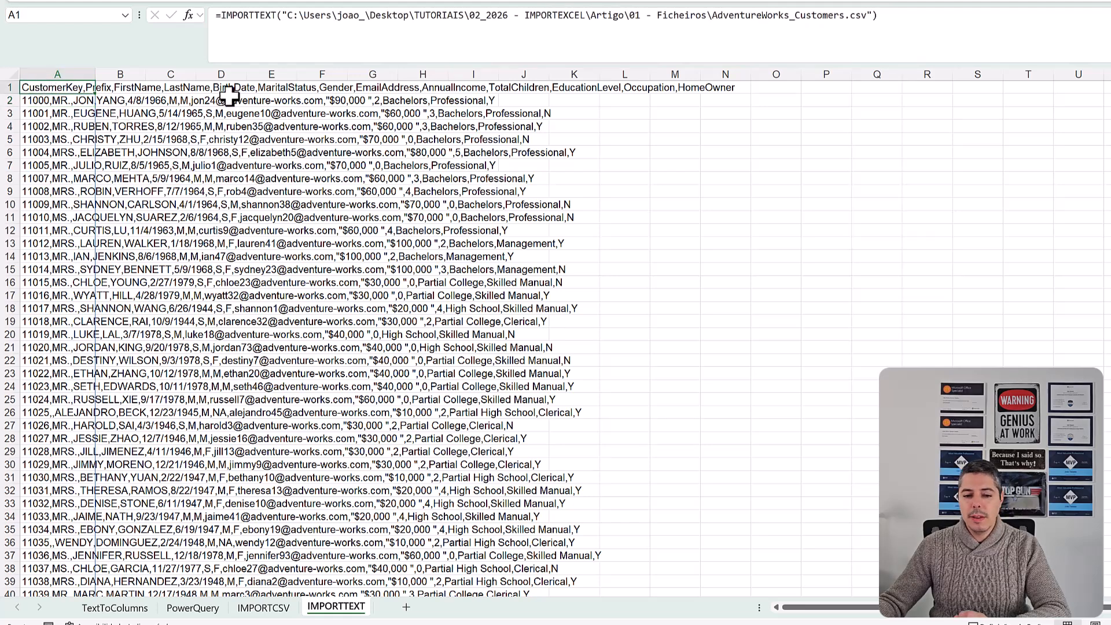
{"action": "left_click", "coordinate": [873, 15]}
{"action": "type", "text": ";"}
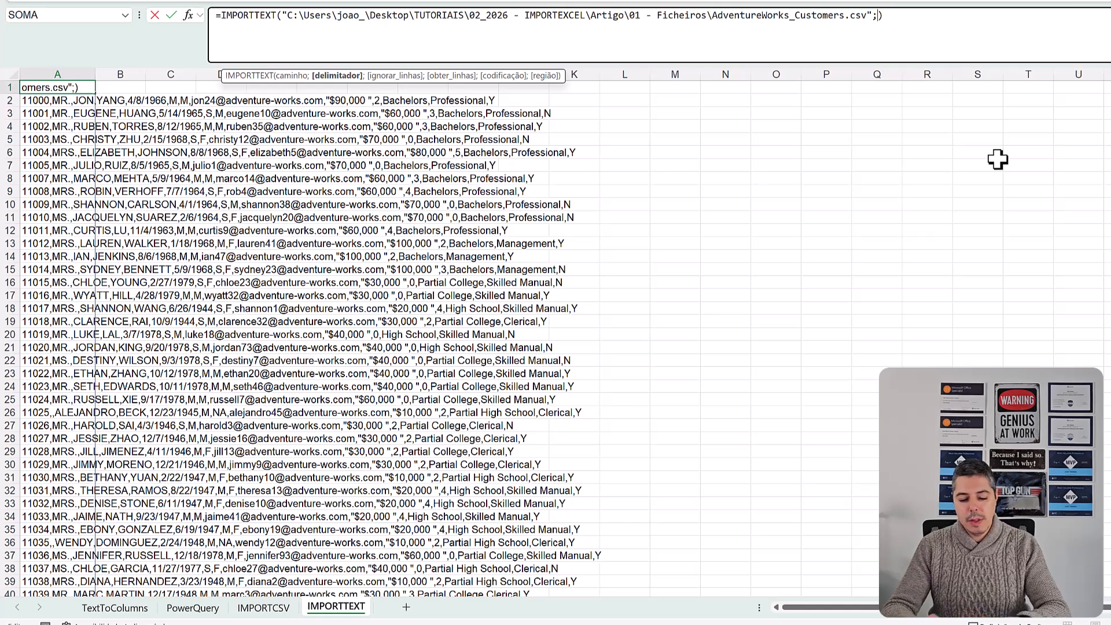
{"action": "type", "text": "\""}
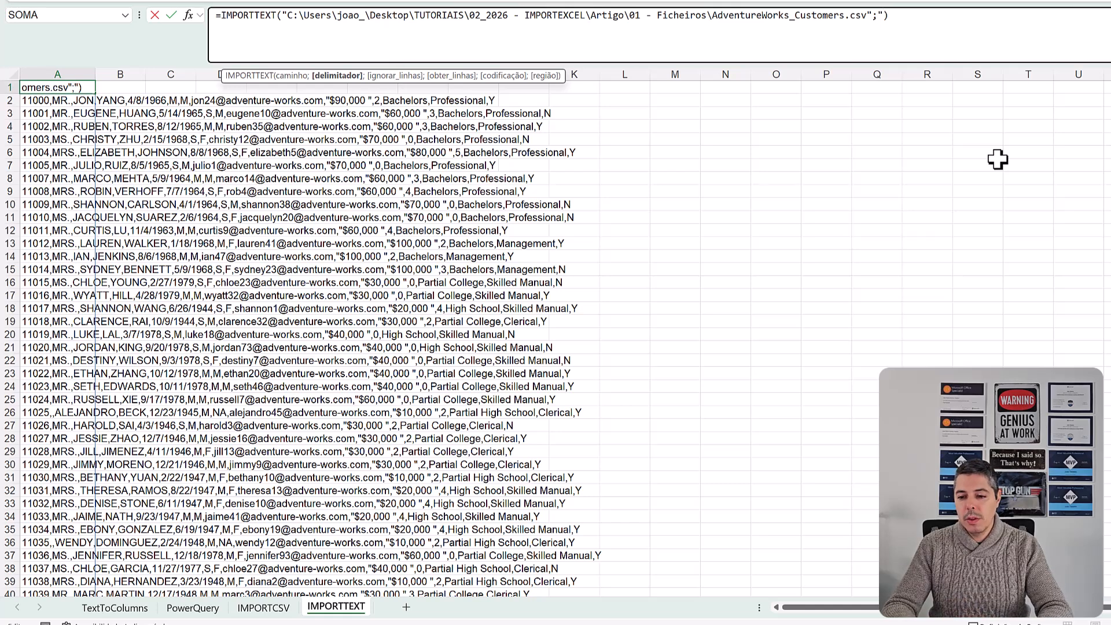
{"action": "type", "text": ";\""}
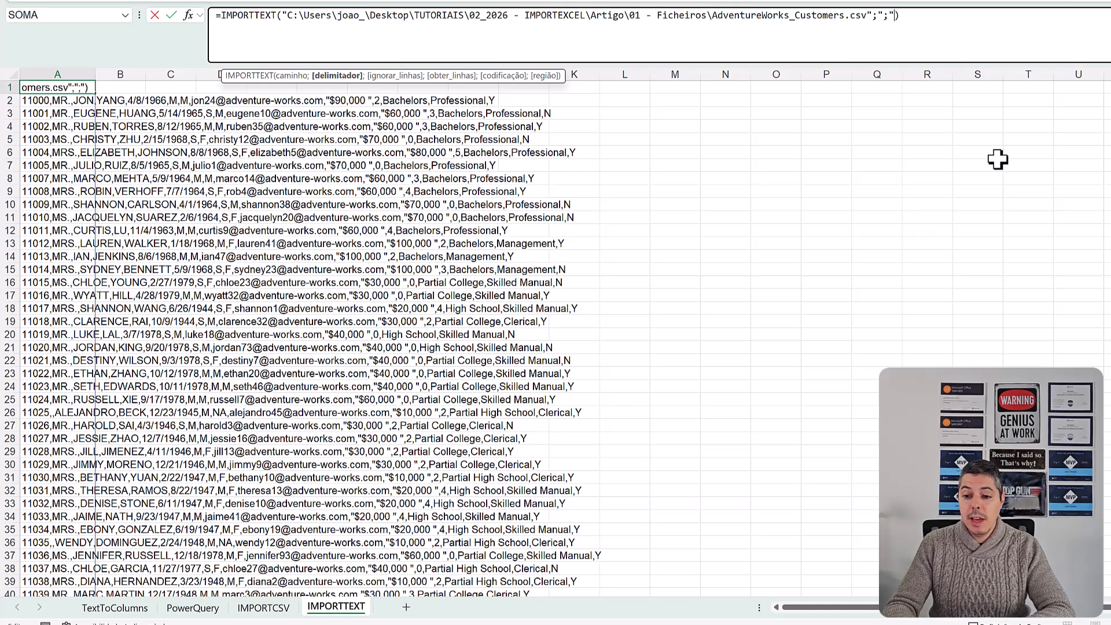
{"action": "key", "text": "BackSpace"}
{"action": "key", "text": "BackSpace"}
{"action": "type", "text": ",\""}
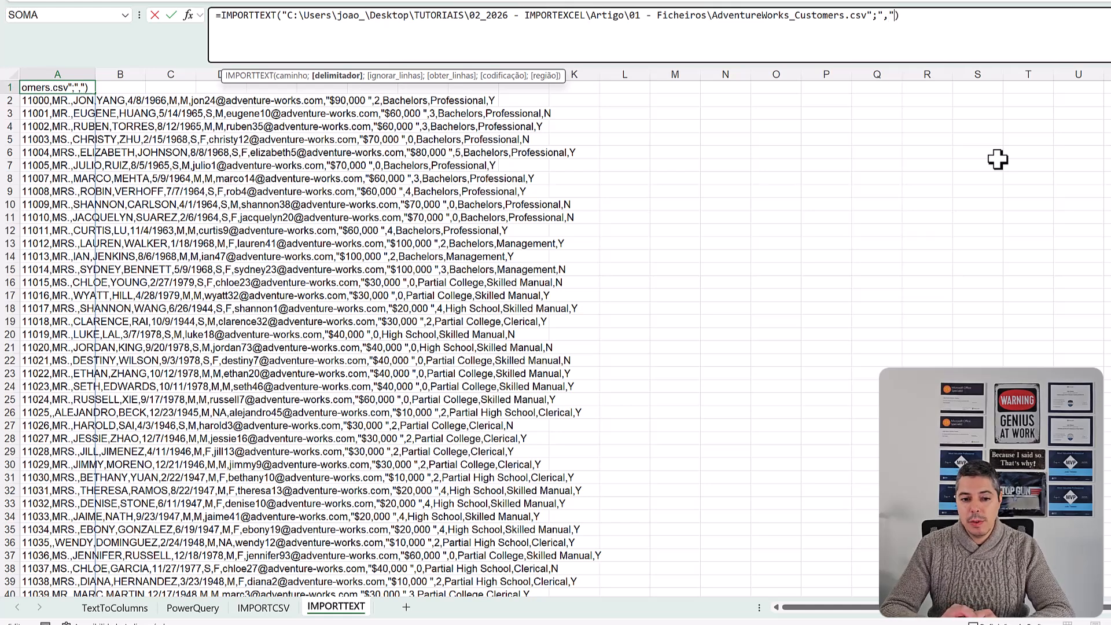
{"action": "key", "text": "Return"}
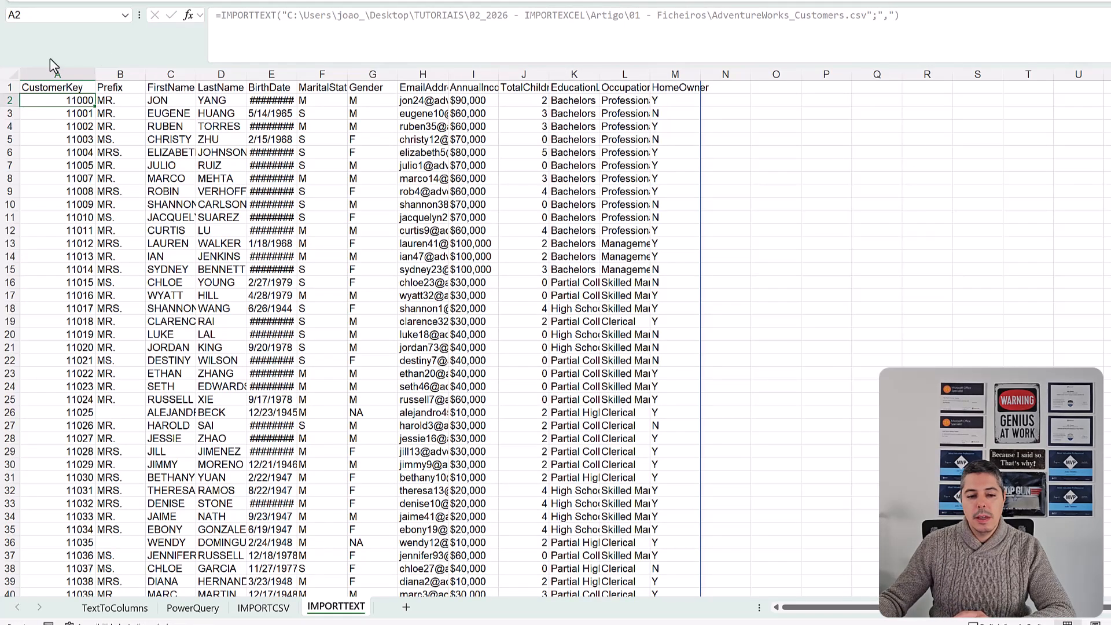
- Autofit the widths of columns A to M on the IMPORTTEXT sheet
{"action": "left_click", "coordinate": [80, 70]}
{"action": "left_click_drag", "start_coordinate": [80, 70], "coordinate": [651, 77]}
{"action": "double_click", "coordinate": [649, 78]}
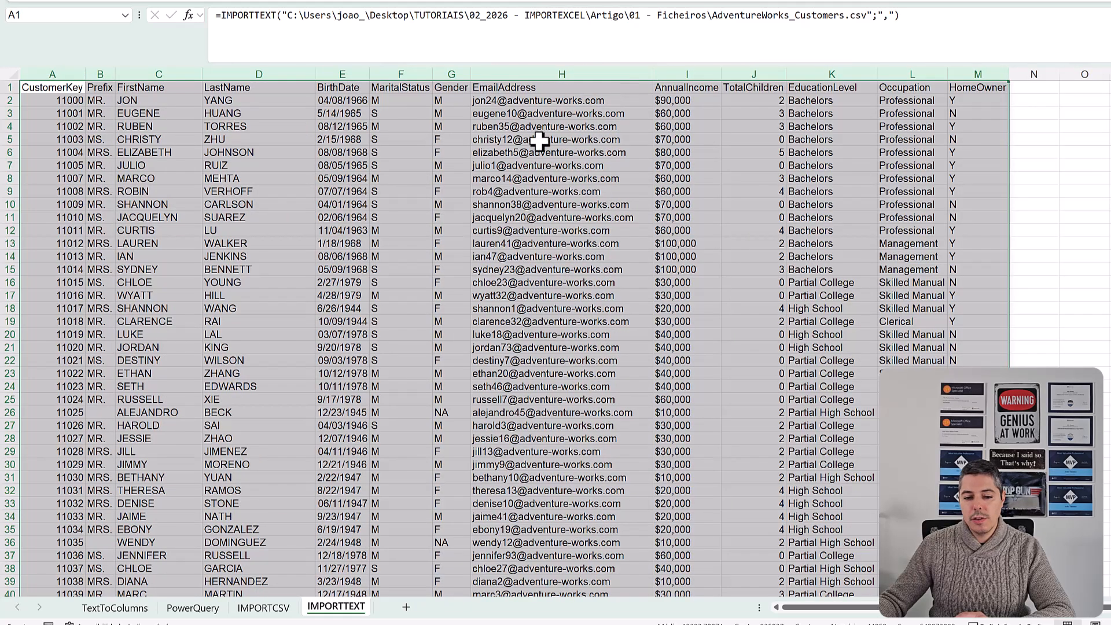
{"action": "left_click", "coordinate": [309, 102]}
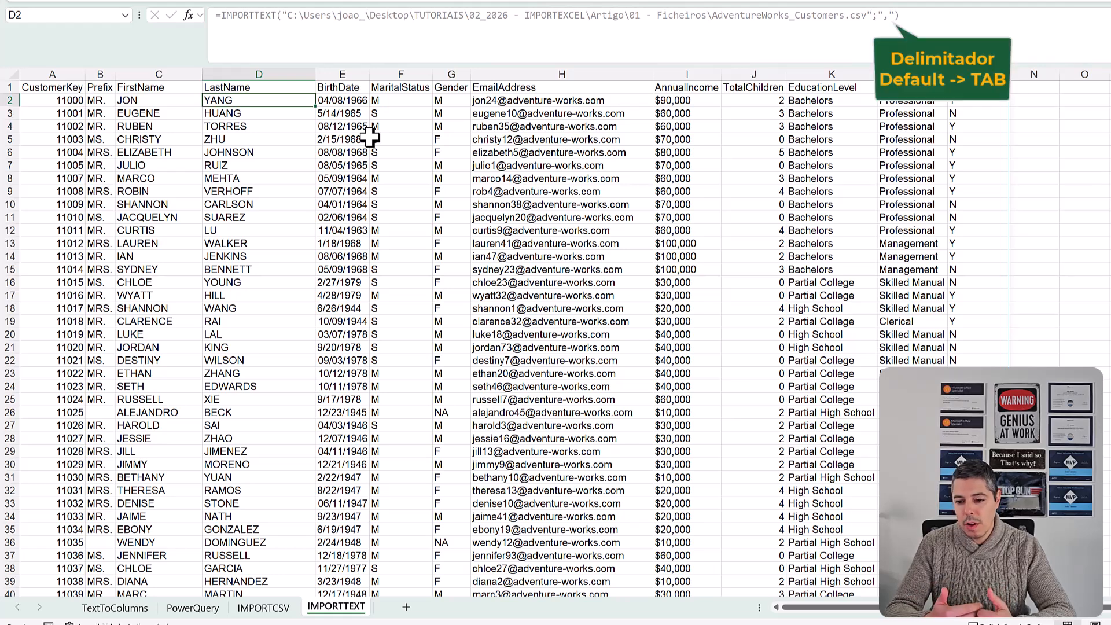
- Add ignorar_linhas 0 and obter_linhas 5 as further arguments to the IMPORTTEXT formula in A1
{"action": "left_click", "coordinate": [68, 91]}
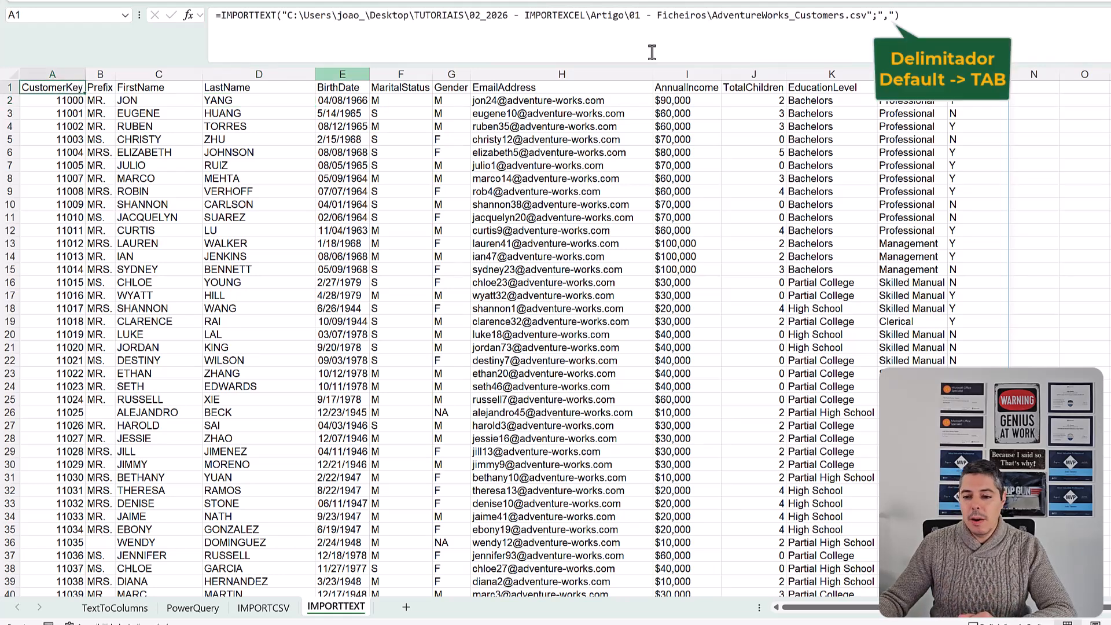
{"action": "left_click", "coordinate": [895, 16]}
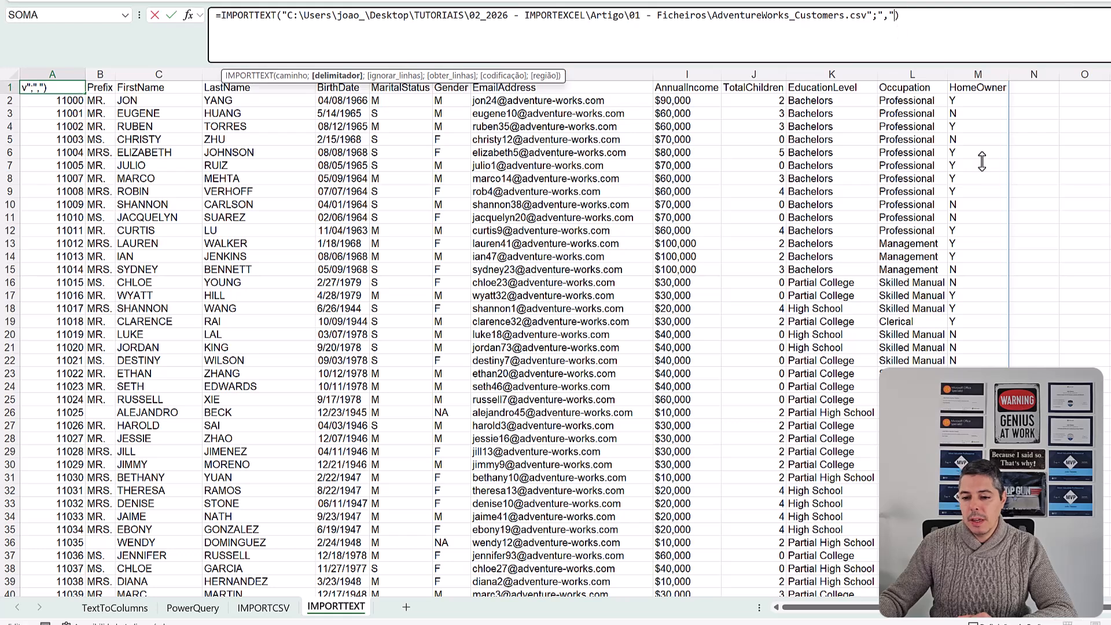
{"action": "type", "text": ";"}
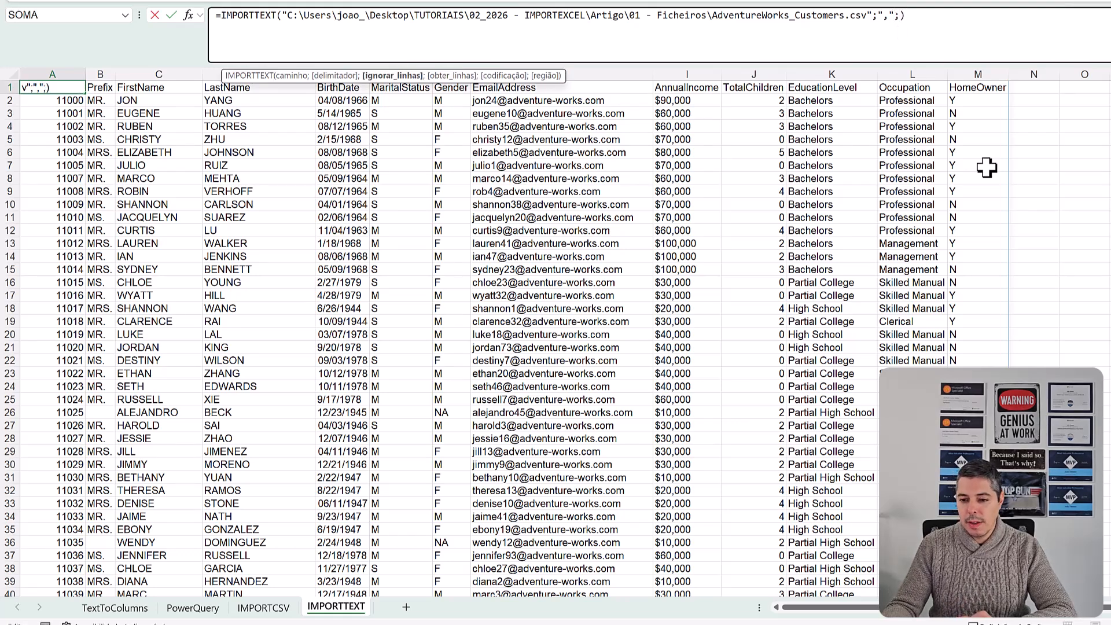
{"action": "type", "text": "0;"}
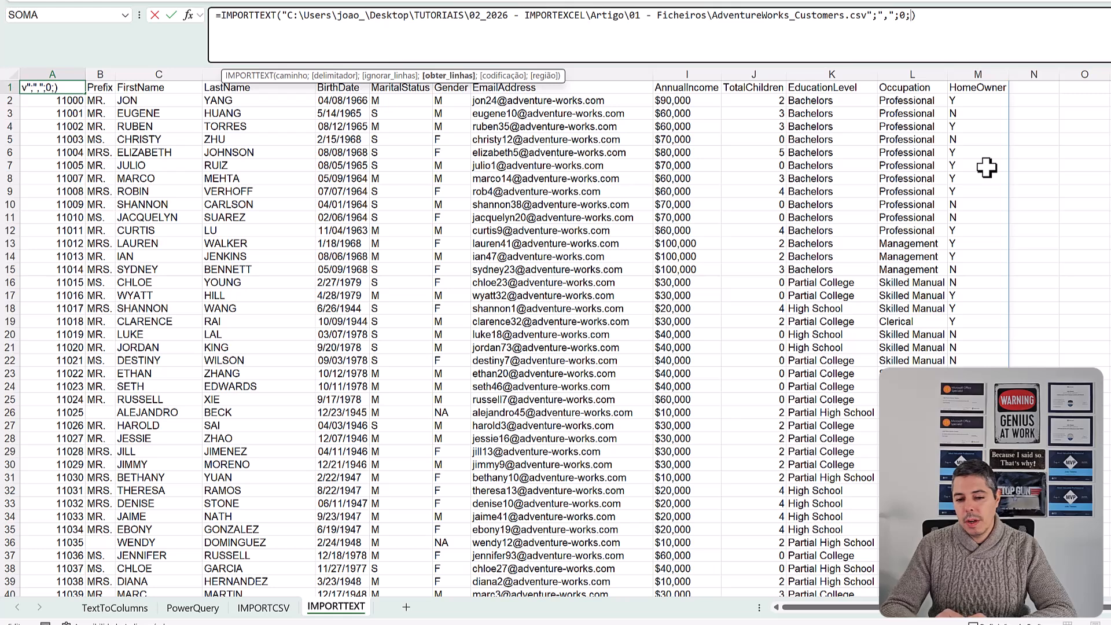
{"action": "type", "text": "5"}
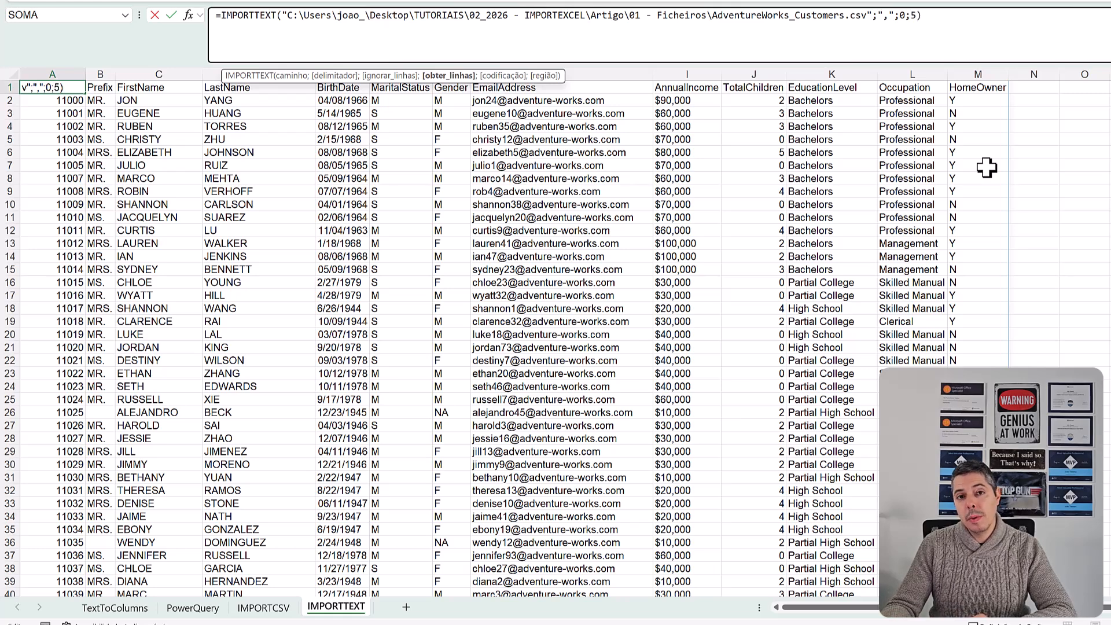
{"action": "key", "text": "Return"}
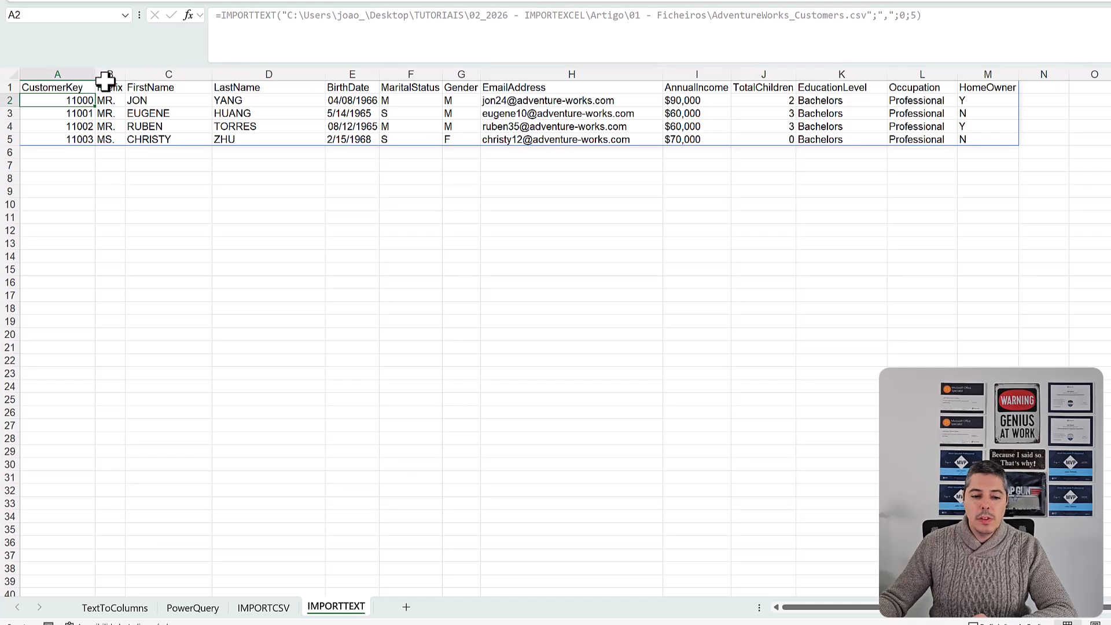
- Extend the IMPORTTEXT formula in A1 with an empty codificação argument and região "EN-US", and widen the BirthDate column
{"action": "left_click", "coordinate": [84, 87]}
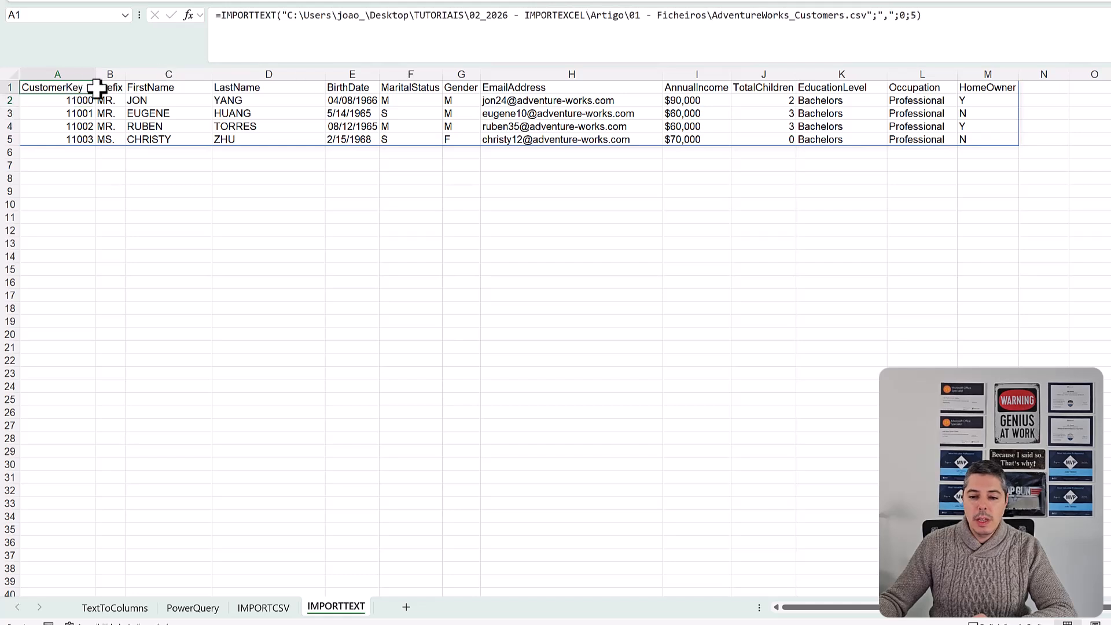
{"action": "left_click", "coordinate": [919, 15]}
{"action": "type", "text": ";"}
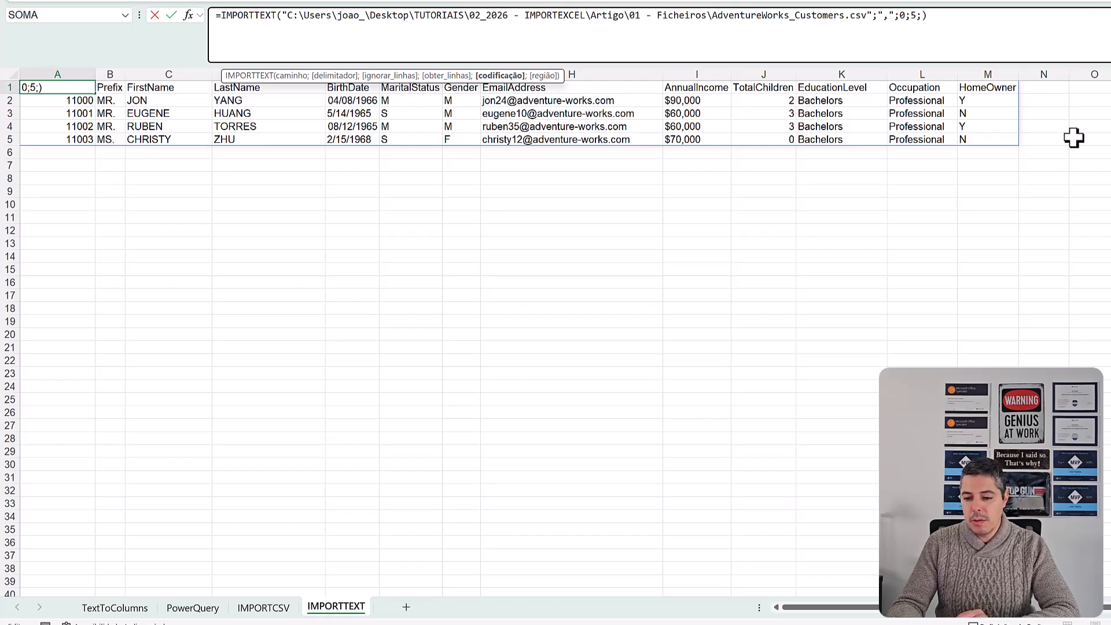
{"action": "type", "text": ";"}
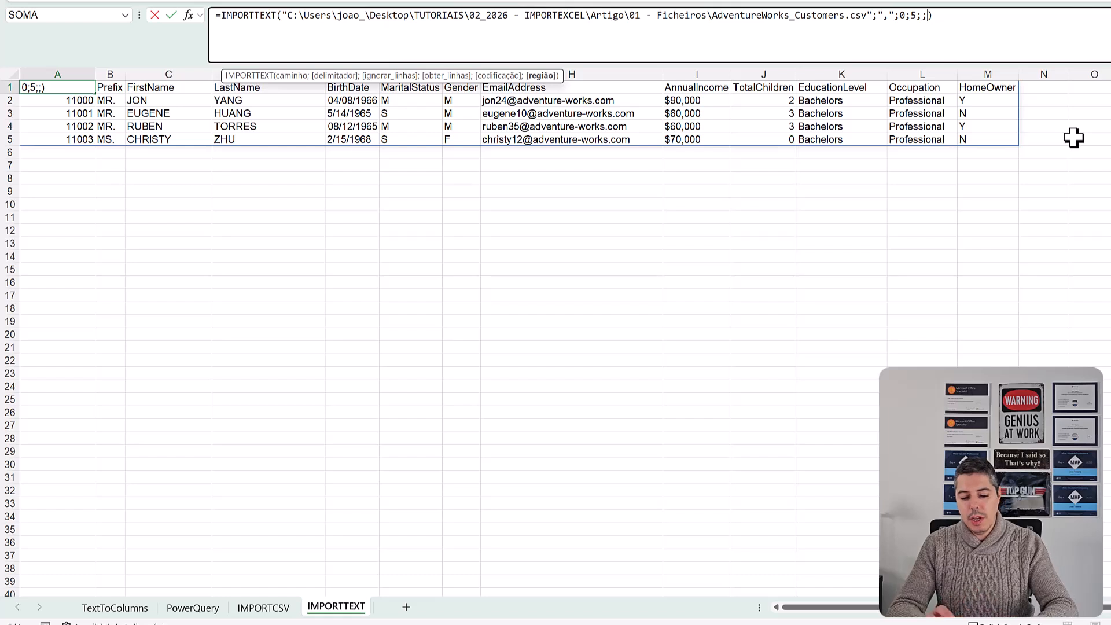
{"action": "type", "text": "\"EN-U"}
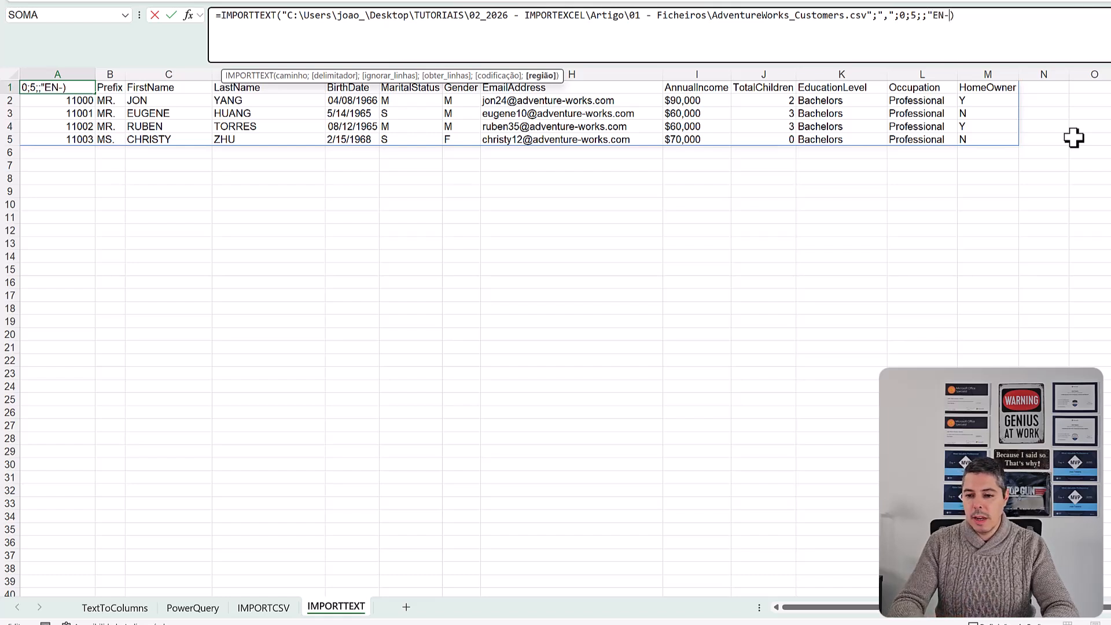
{"action": "type", "text": "S\""}
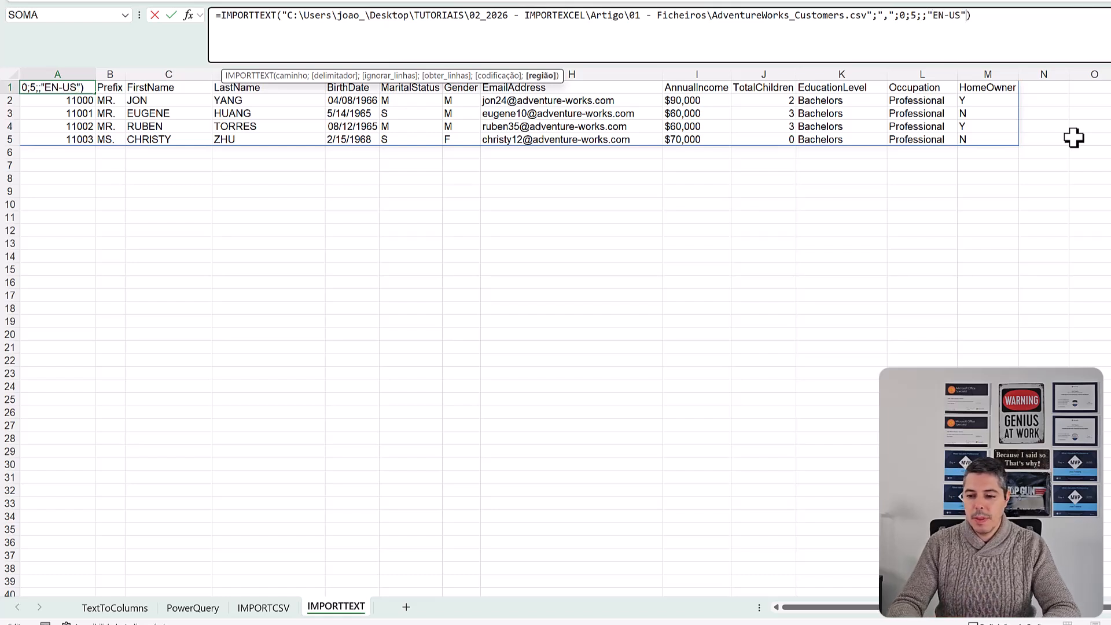
{"action": "key", "text": "Return"}
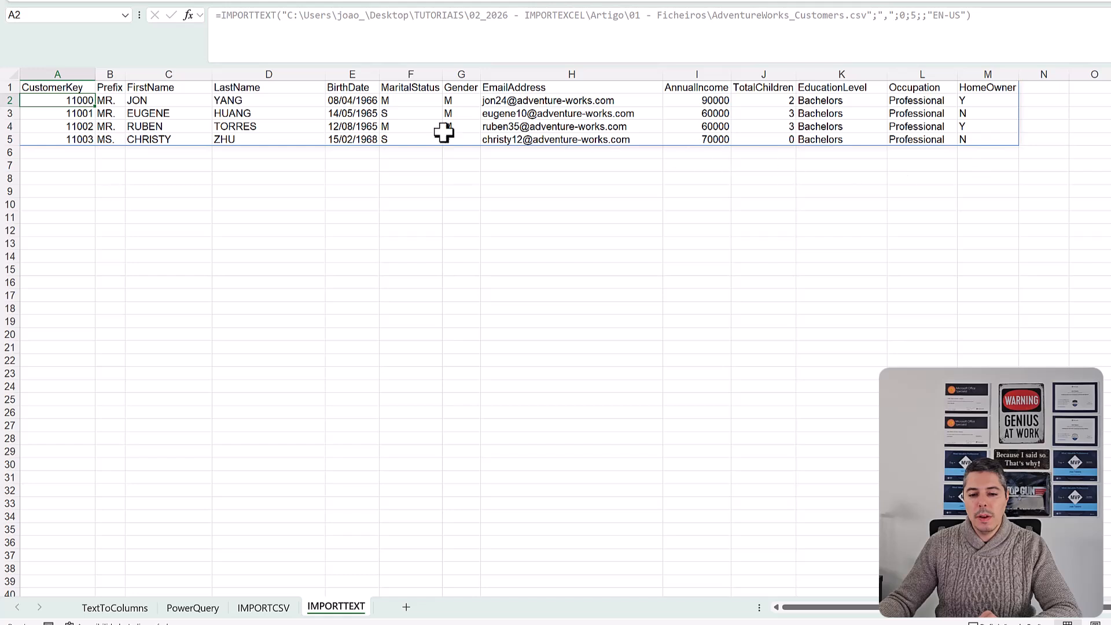
{"action": "left_click_drag", "start_coordinate": [380, 70], "coordinate": [402, 70]}
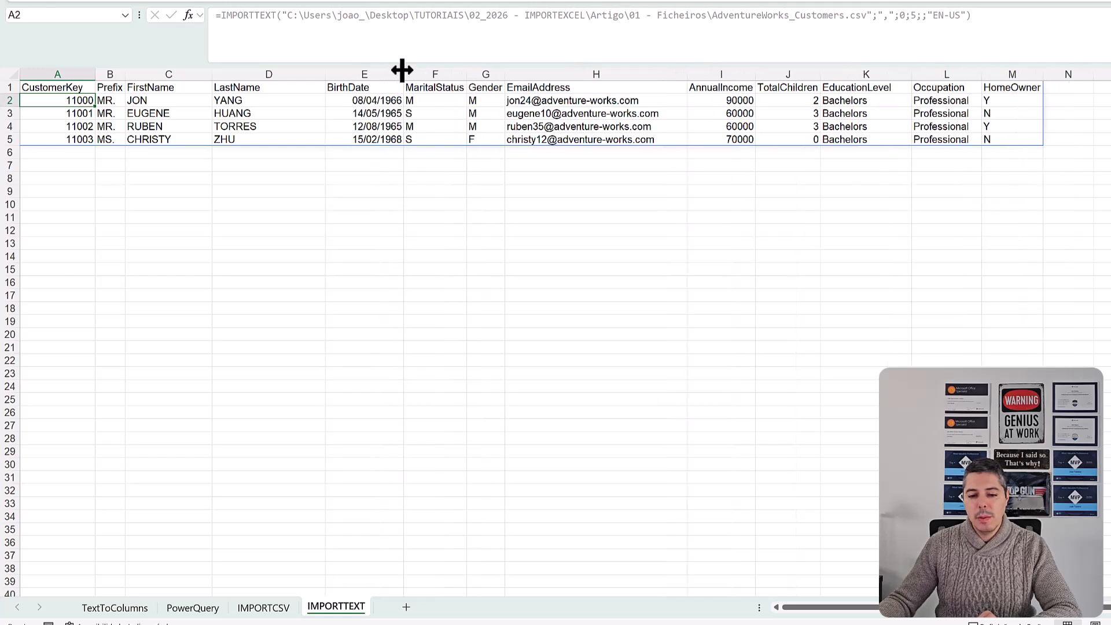